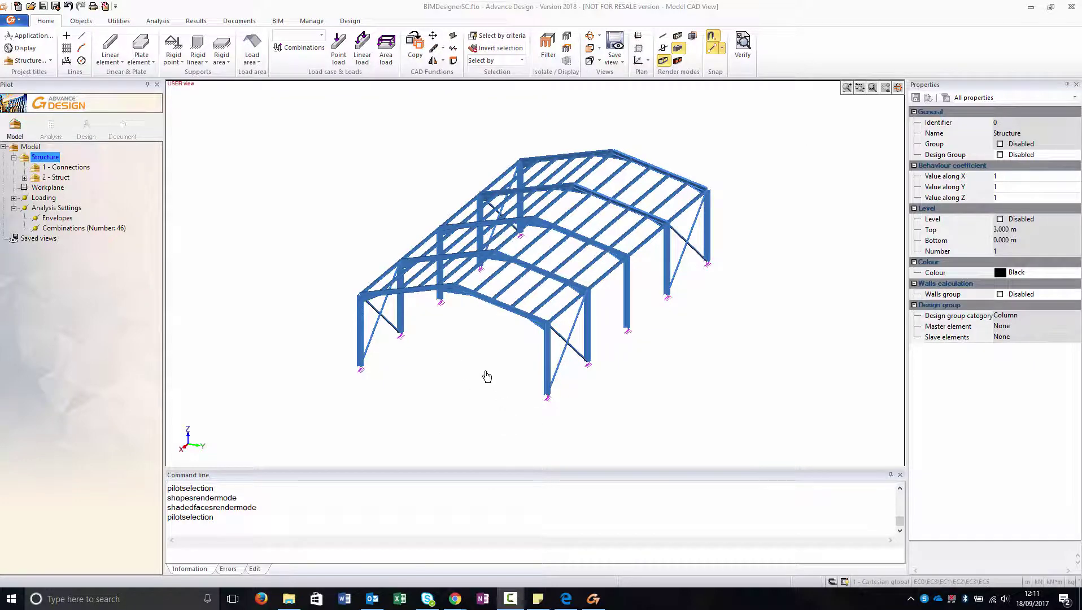
Step: Make '1 - Connections' the current system and bring up the Objects creation tools
middle_click_drag(486, 377, 475, 370, "shift")
scroll(279, 274, "up", 1)
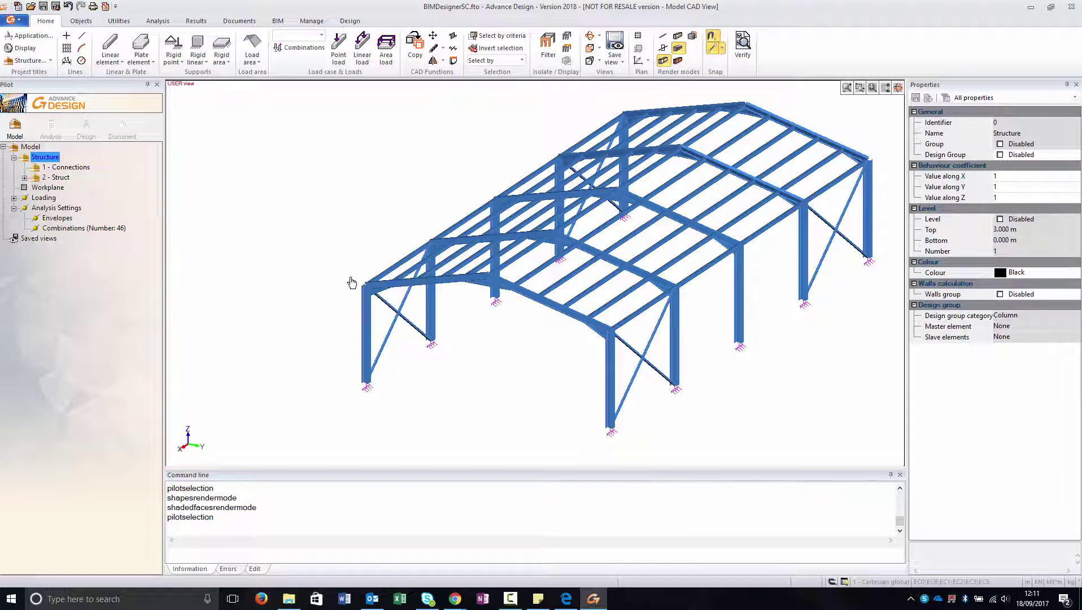
left_click(68, 168)
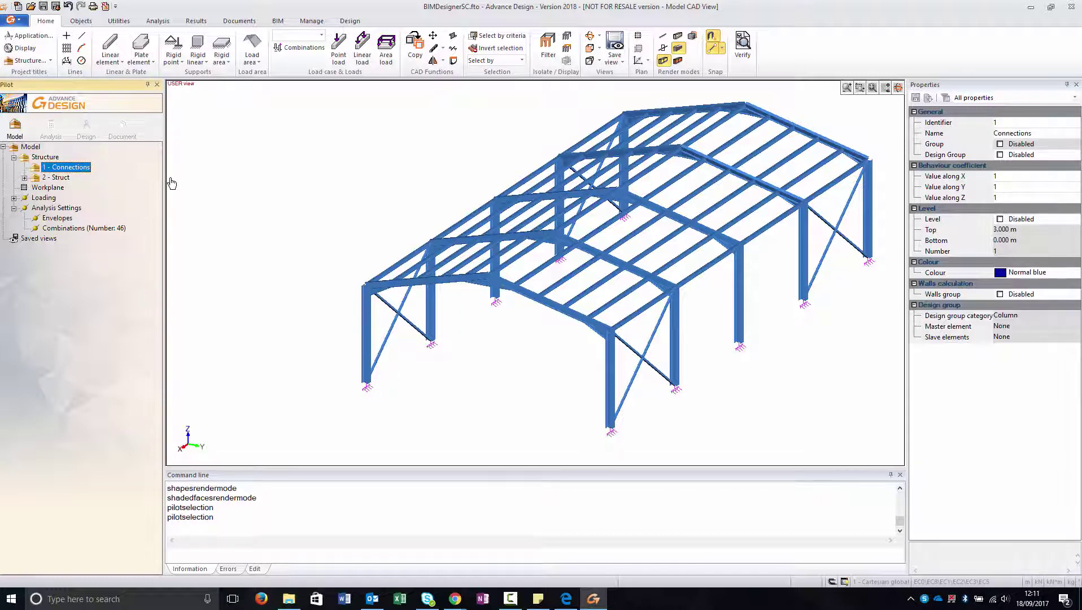
left_click(80, 21)
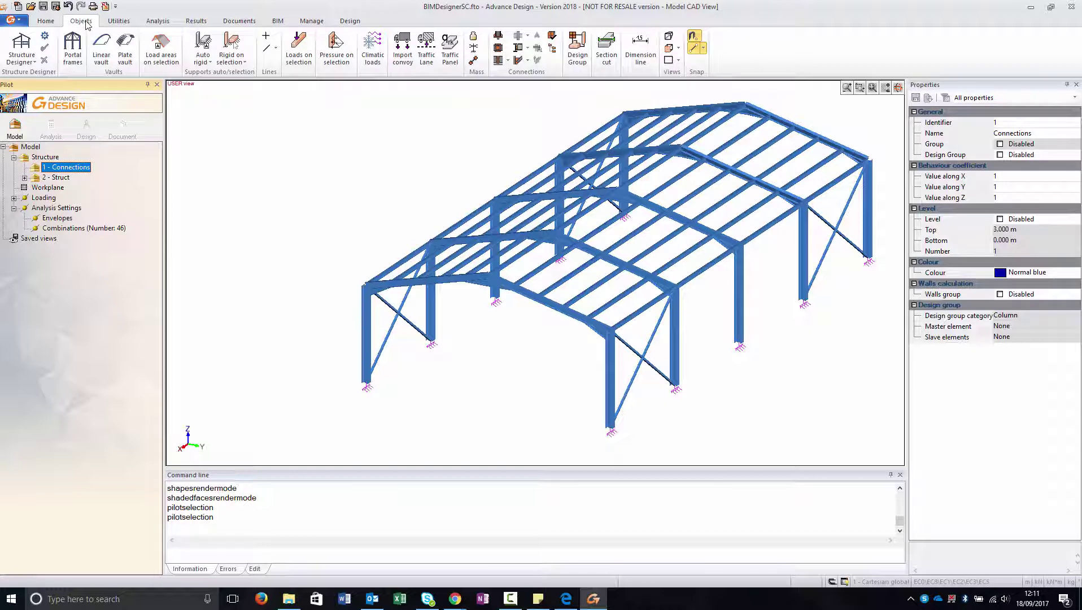
Step: Place a standard Beam-Column fixed connection at the first frame's left eaves and inspect it
left_click(507, 61)
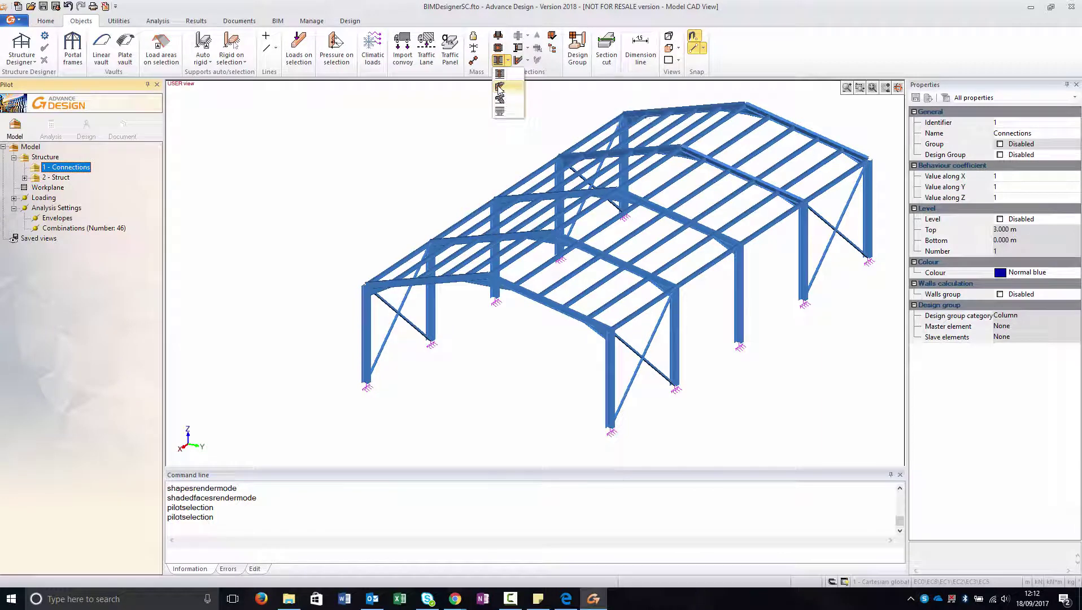
left_click(499, 87)
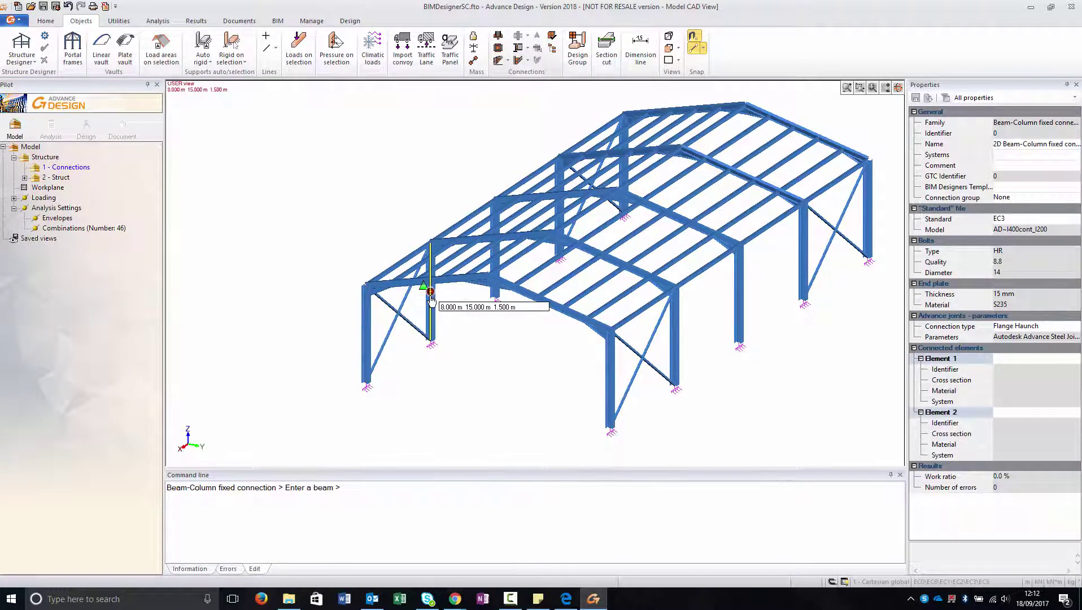
scroll(446, 356, "up", 2)
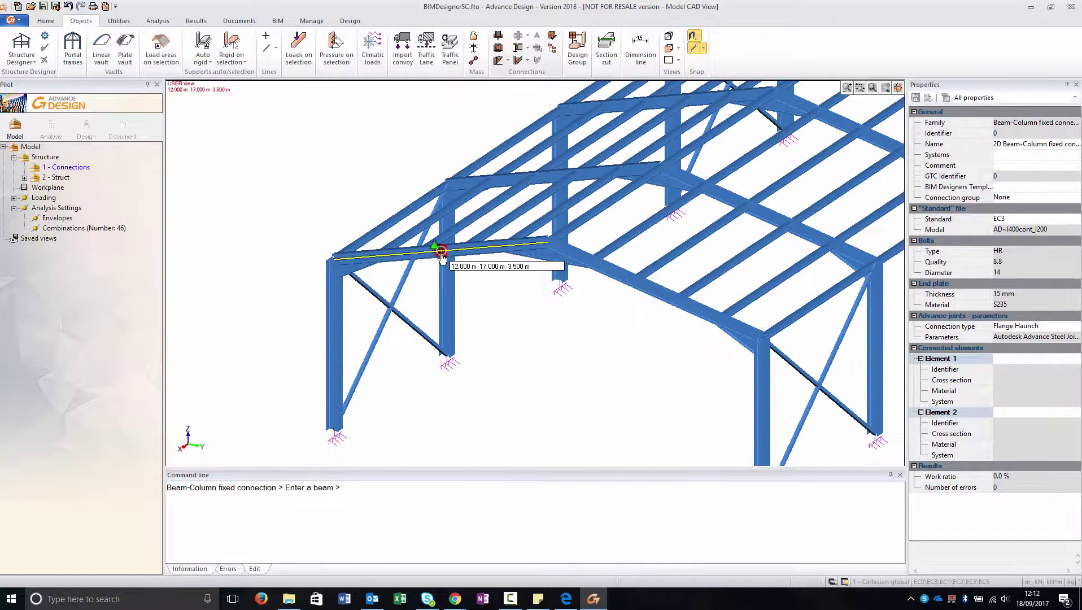
left_click(441, 254)
left_click(342, 312)
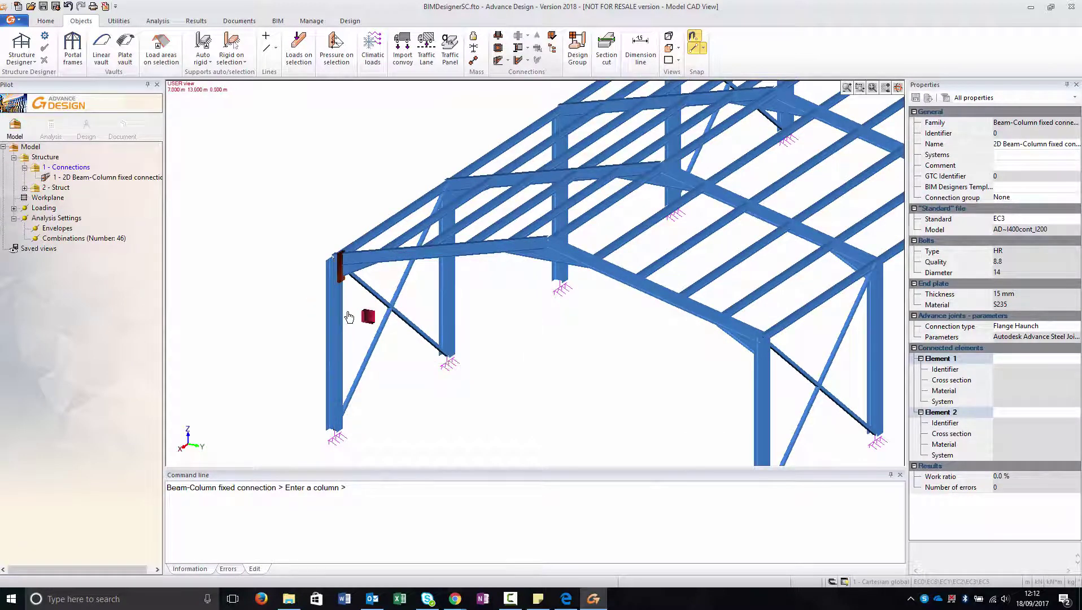
scroll(350, 308, "up", 3)
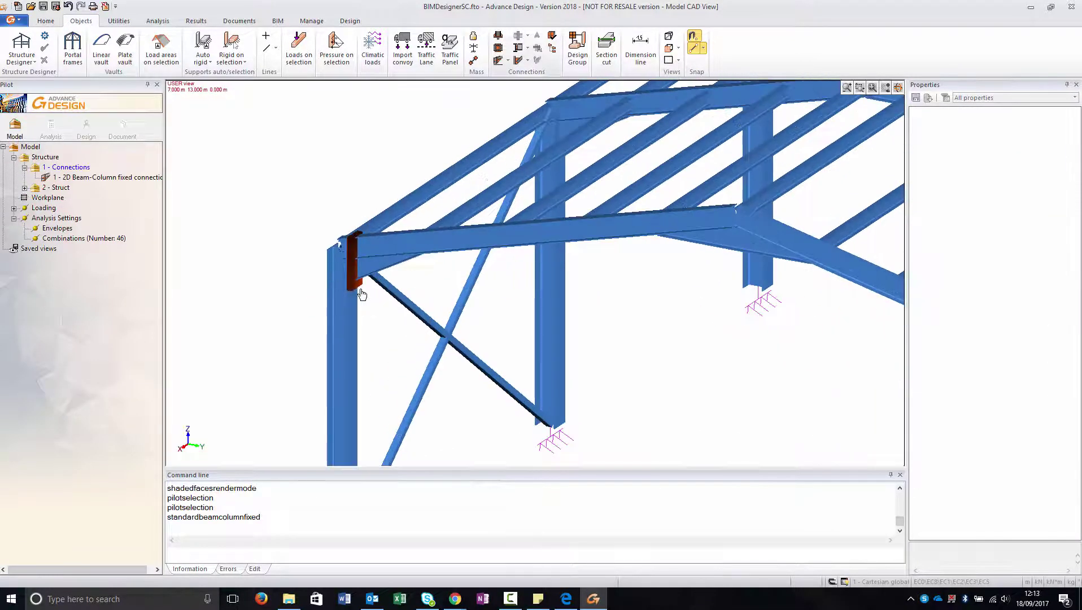
left_click(360, 288)
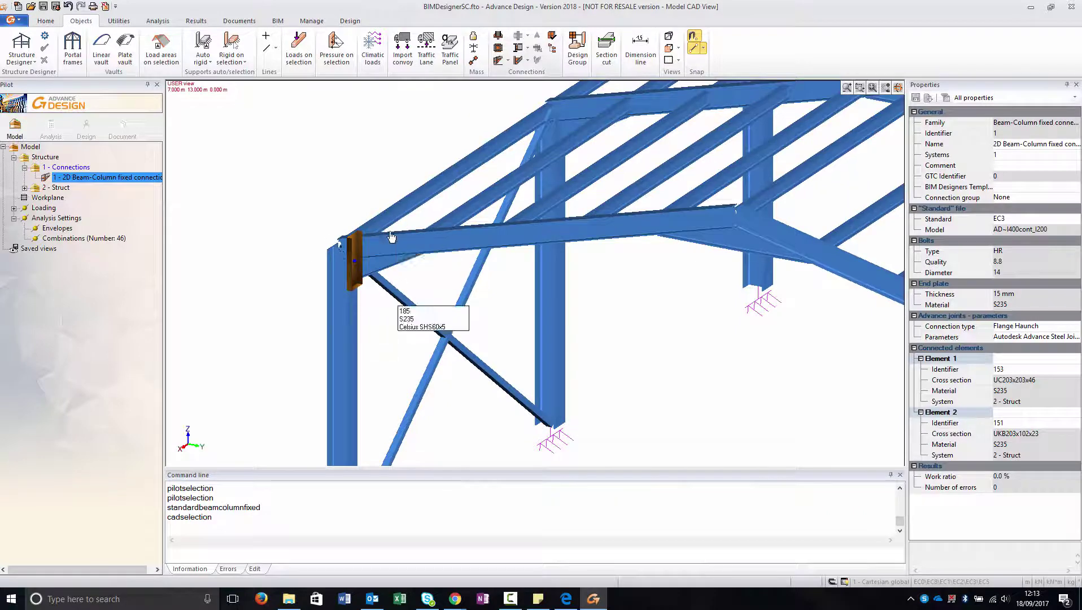
scroll(373, 257, "down", 5)
key("Escape")
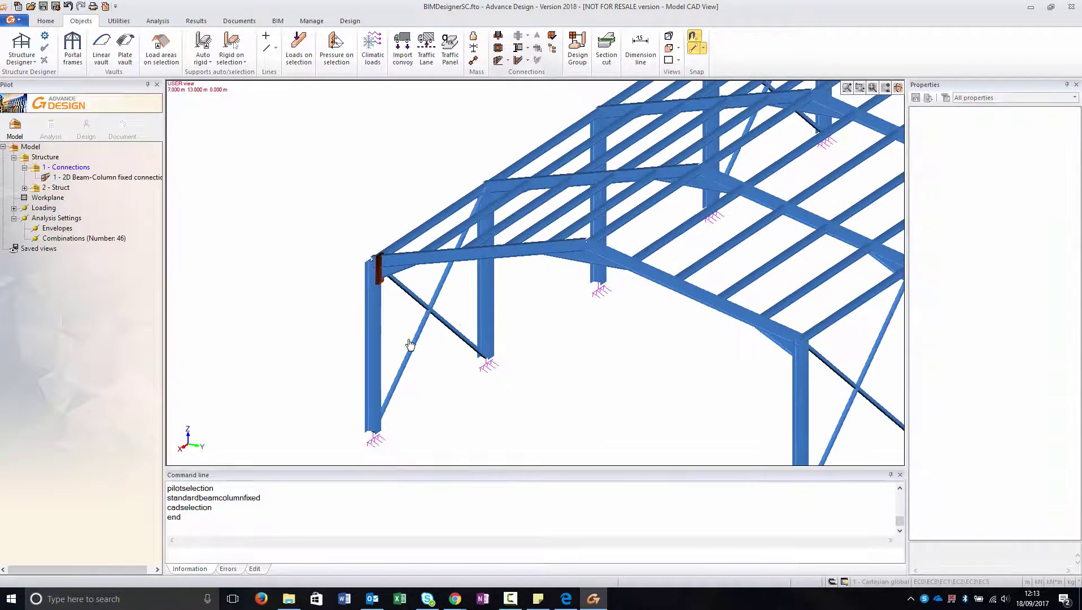
scroll(464, 288, "down", 1)
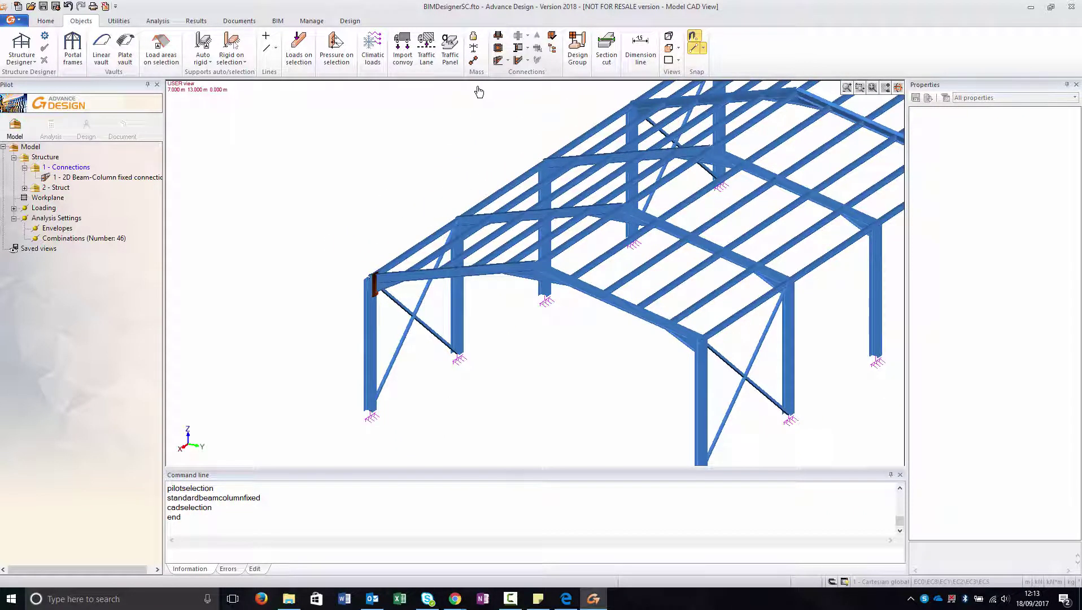
Step: Add a second Beam-Column fixed connection at the second frame's left eaves
left_click(498, 60)
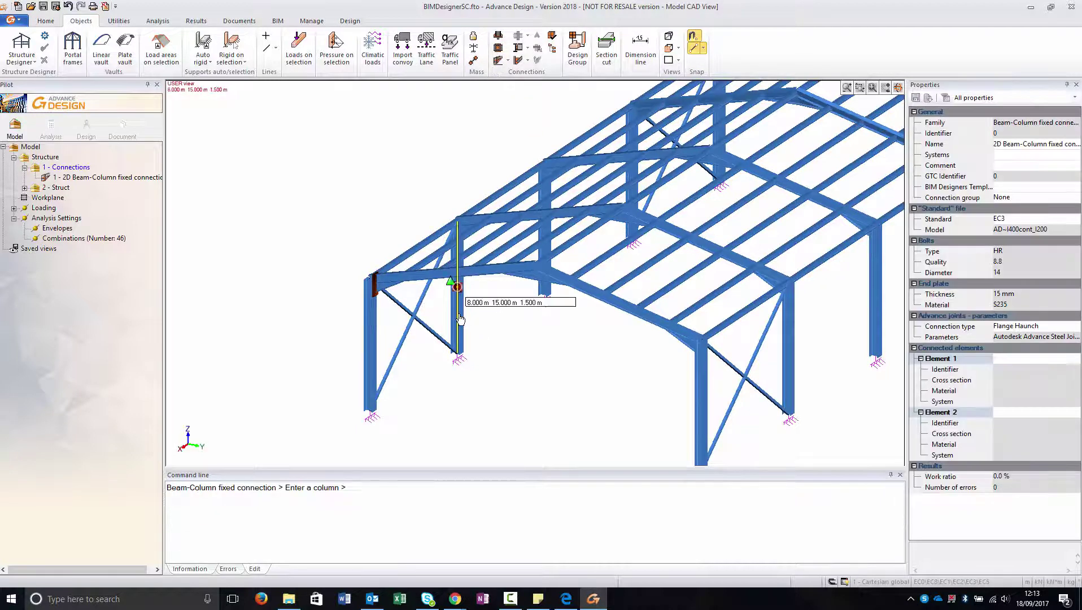
left_click(579, 214)
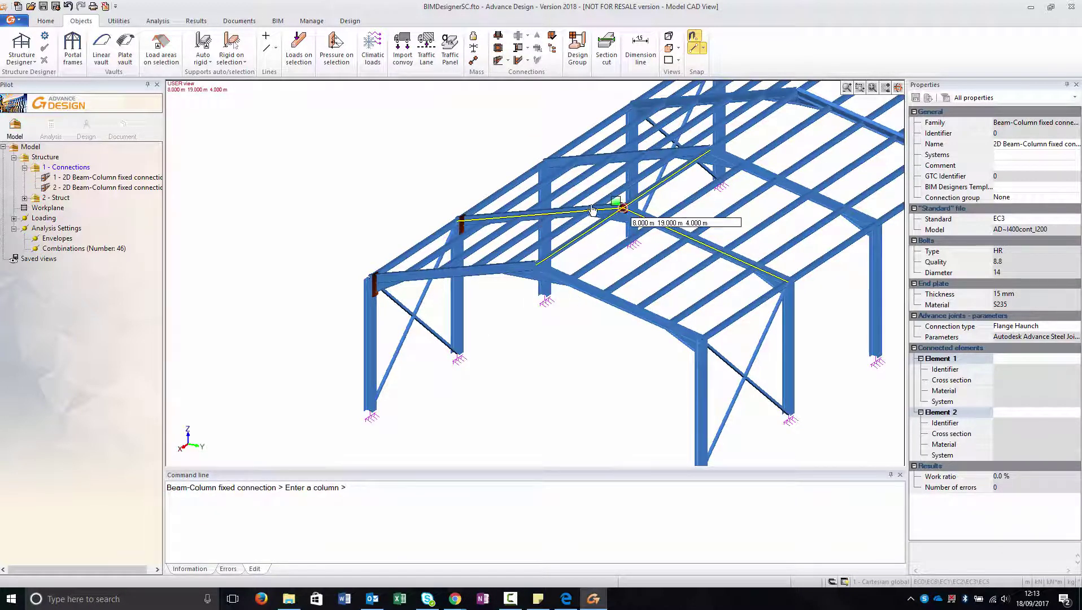
key("Escape")
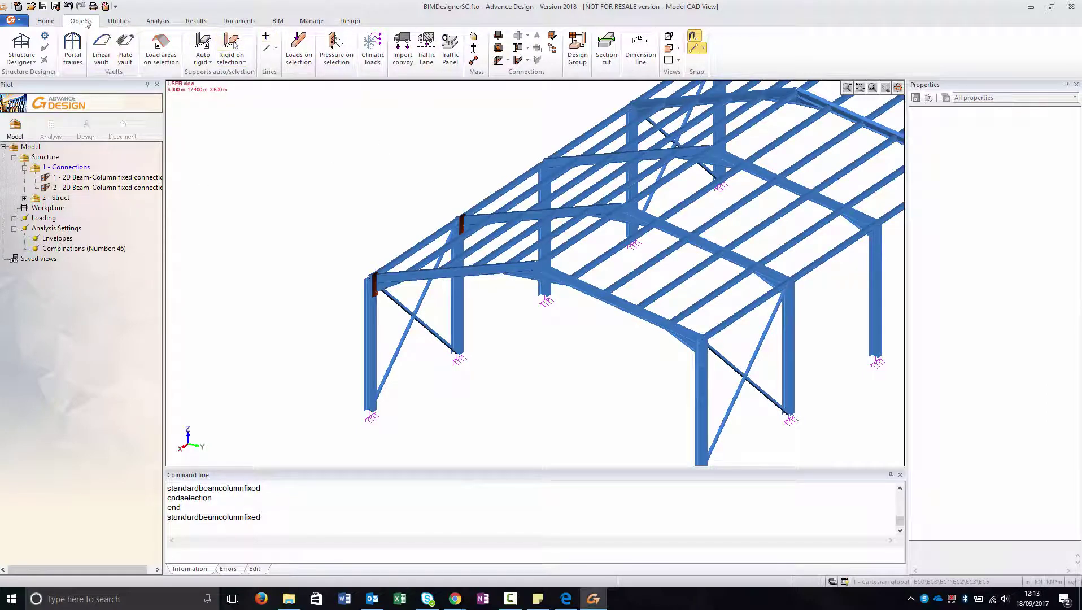
left_click(51, 22)
Step: Select the 20 members with cross sections UC203x203x46 and UKB203x102x23 by criteria
left_click(492, 36)
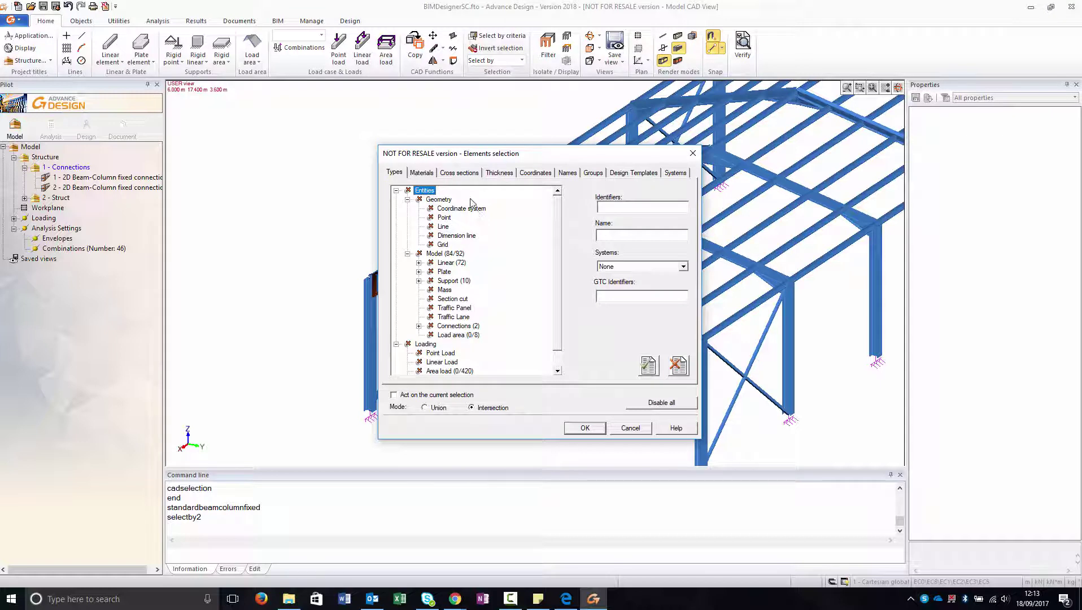
left_click(459, 172)
left_click(452, 208)
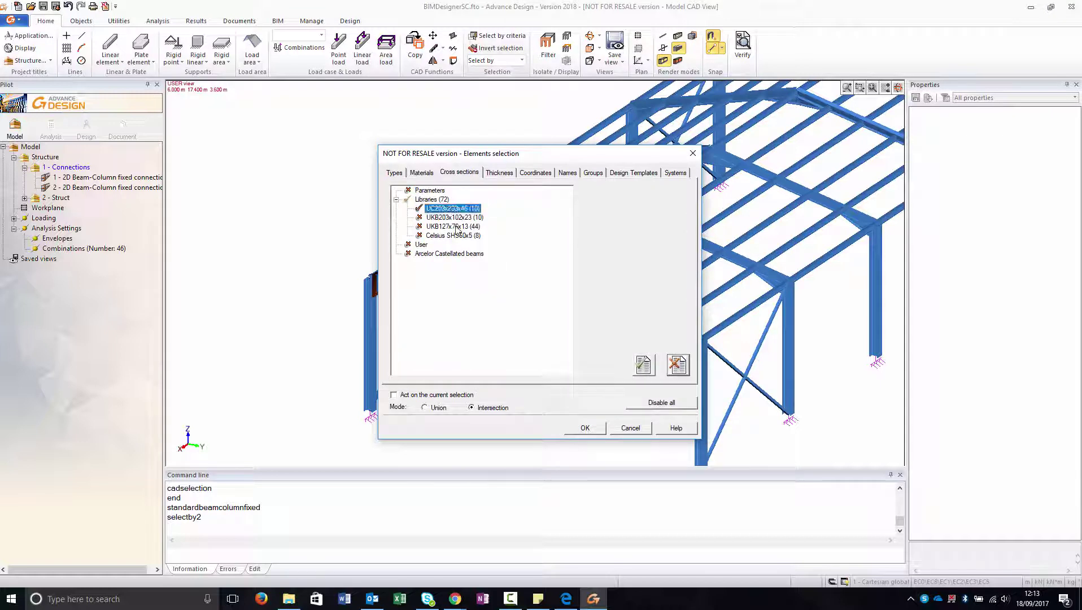
left_click(455, 217)
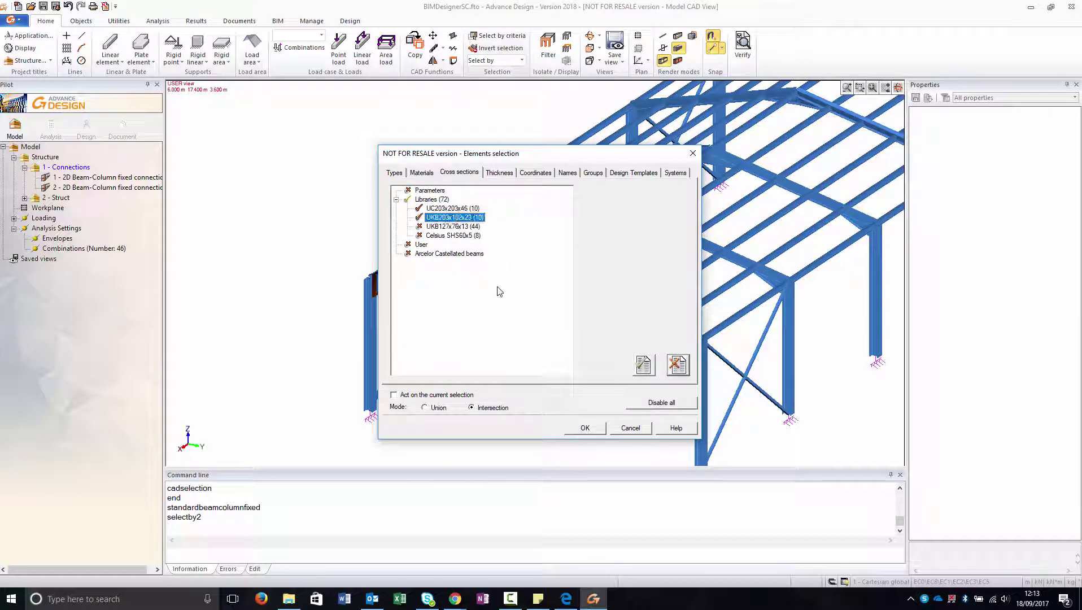
left_click(598, 428)
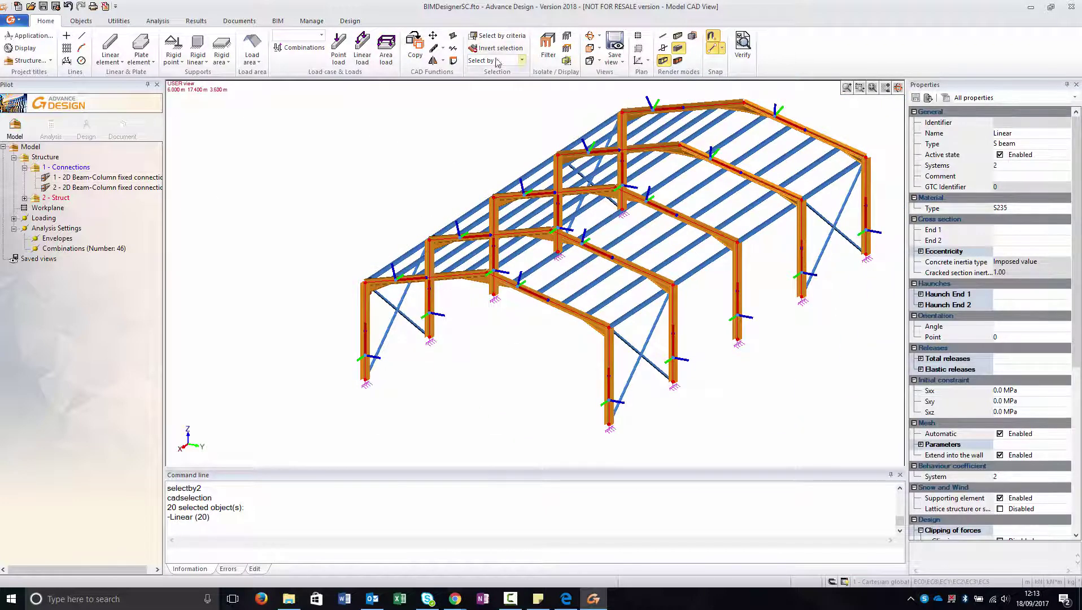
Step: Render only the selected frame members and make Connections the current system
left_click(566, 48)
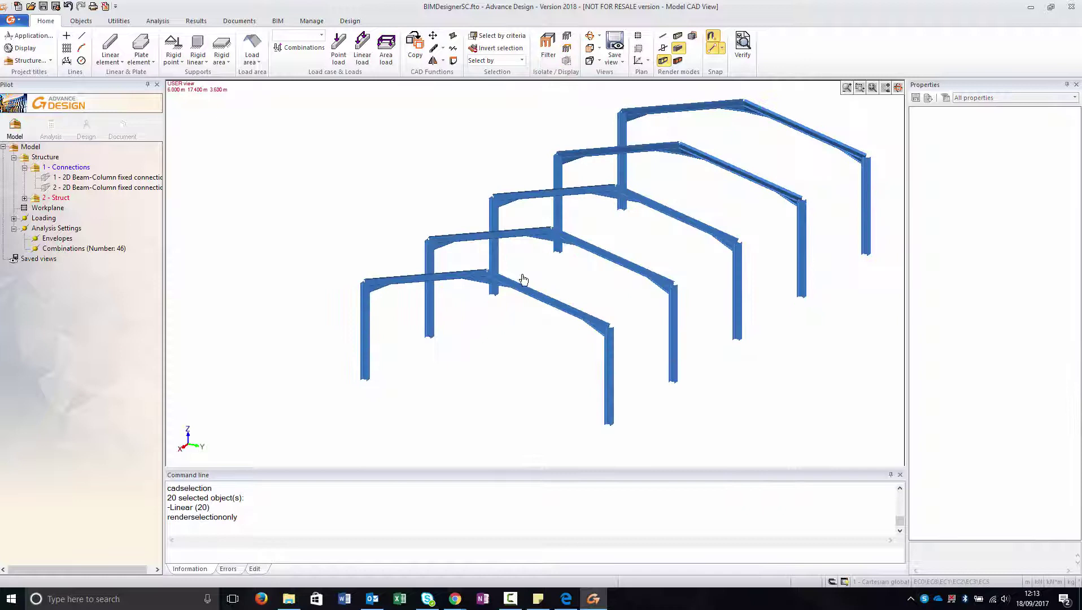
scroll(514, 211, "up", 2)
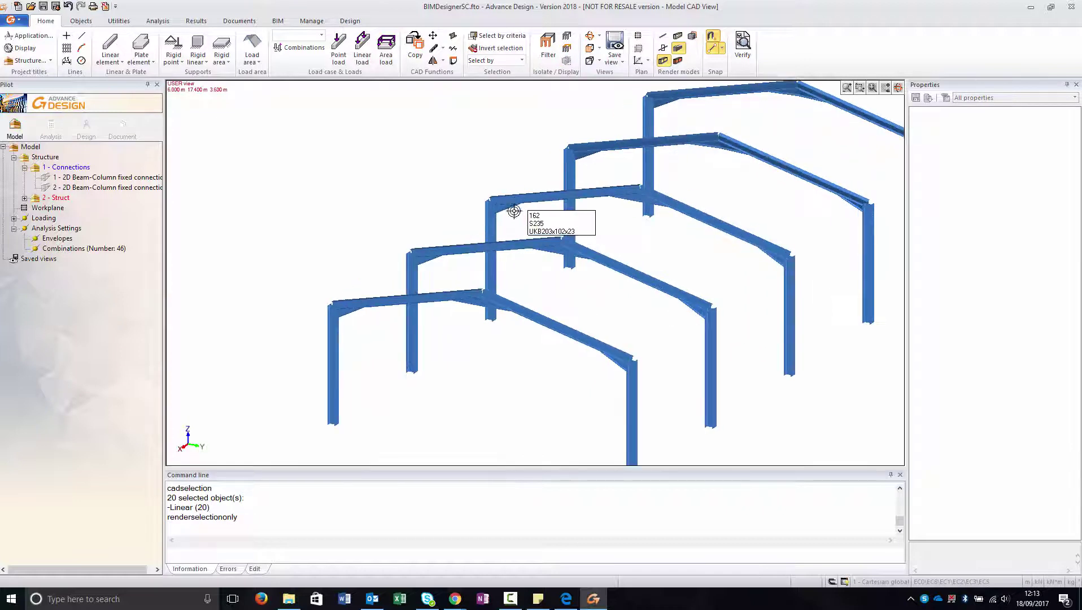
left_click(54, 167)
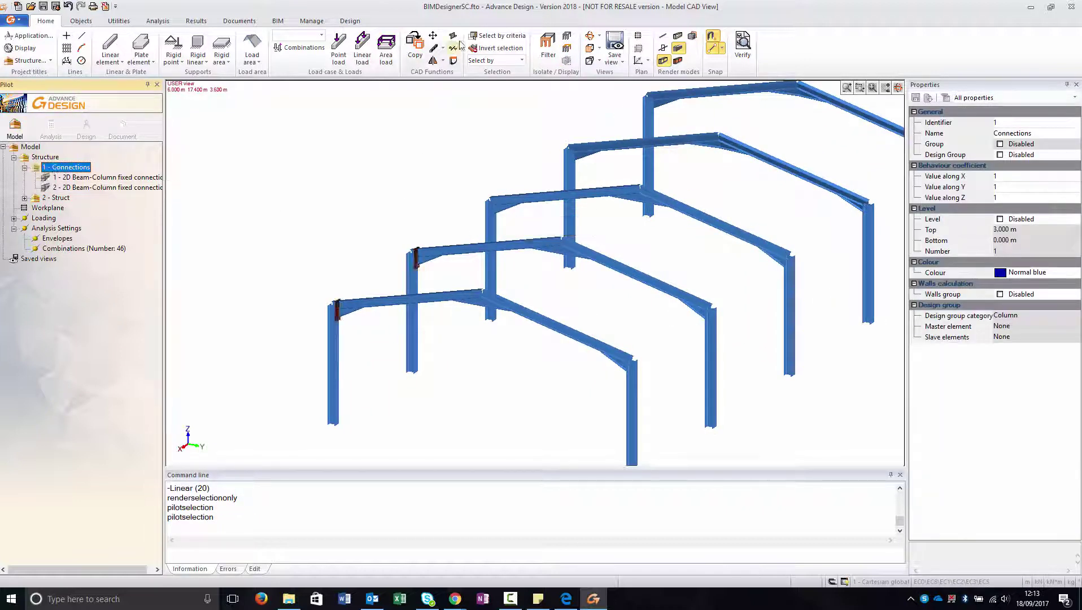
scroll(372, 267, "down", 1)
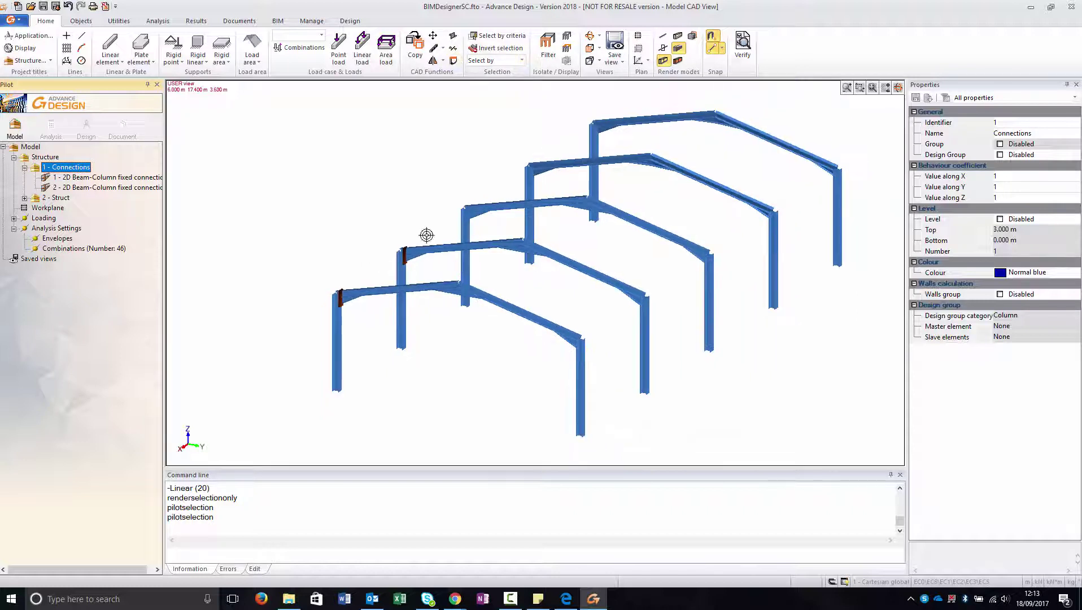
Step: Add Beam-Column fixed connections at the left eaves of the third, fourth and back frames
left_click(81, 21)
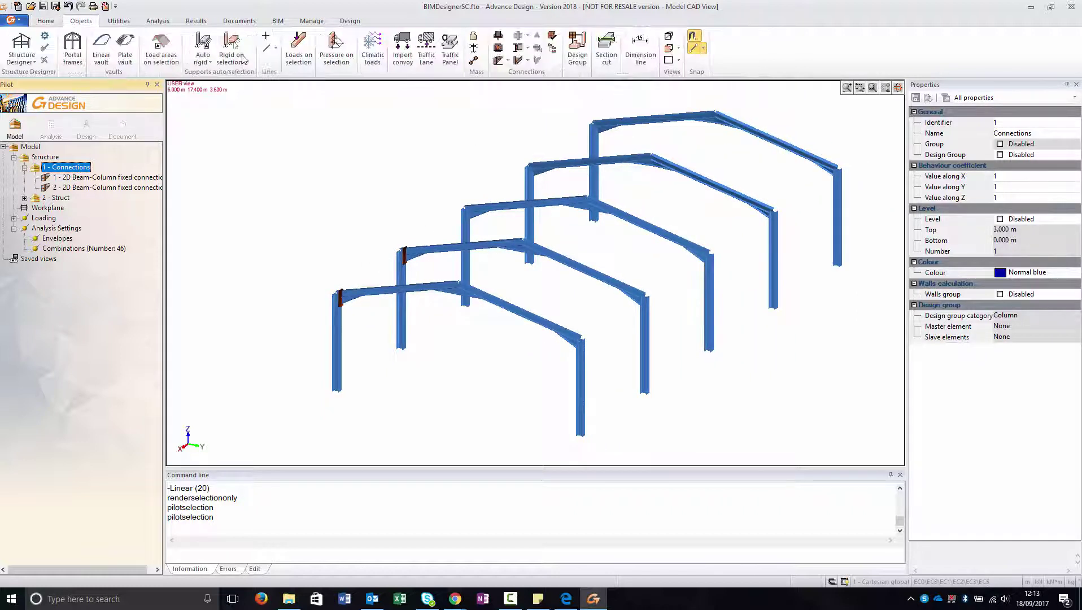
left_click(498, 60)
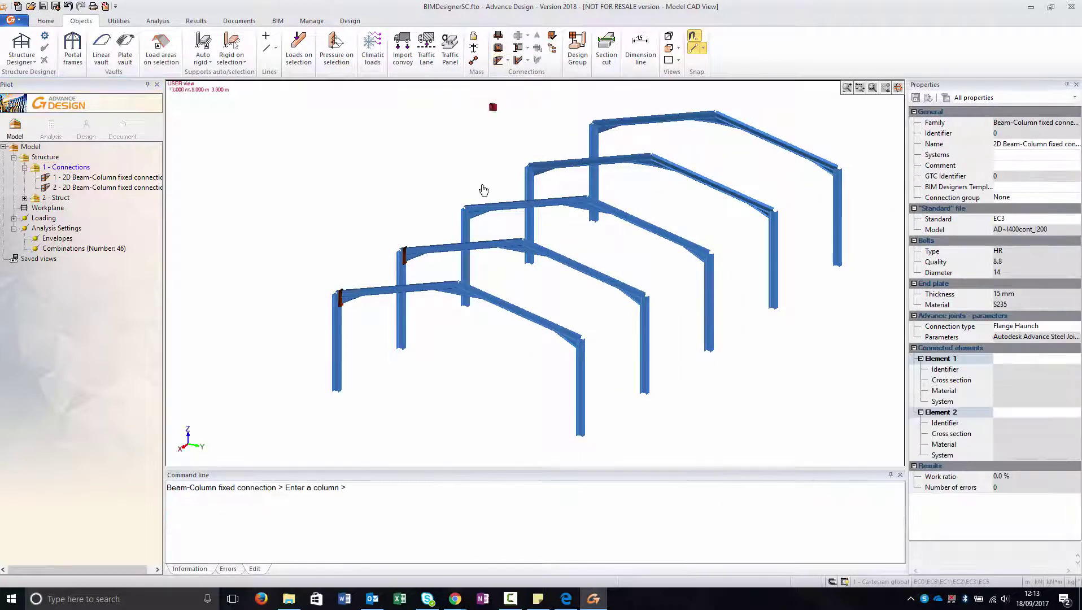
left_click(465, 242)
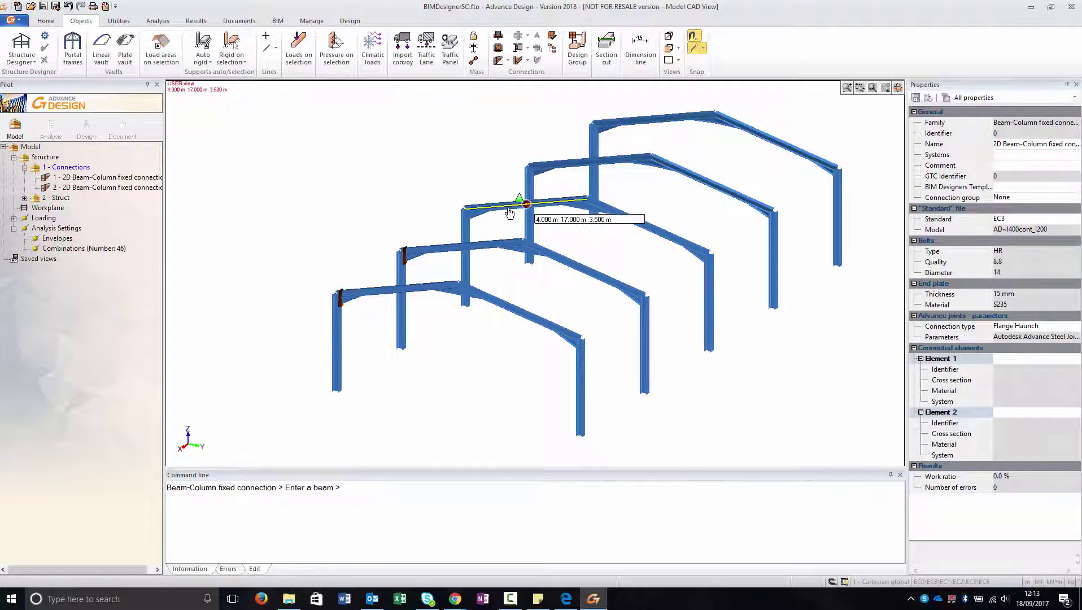
left_click(510, 212)
left_click(531, 226)
left_click(590, 168)
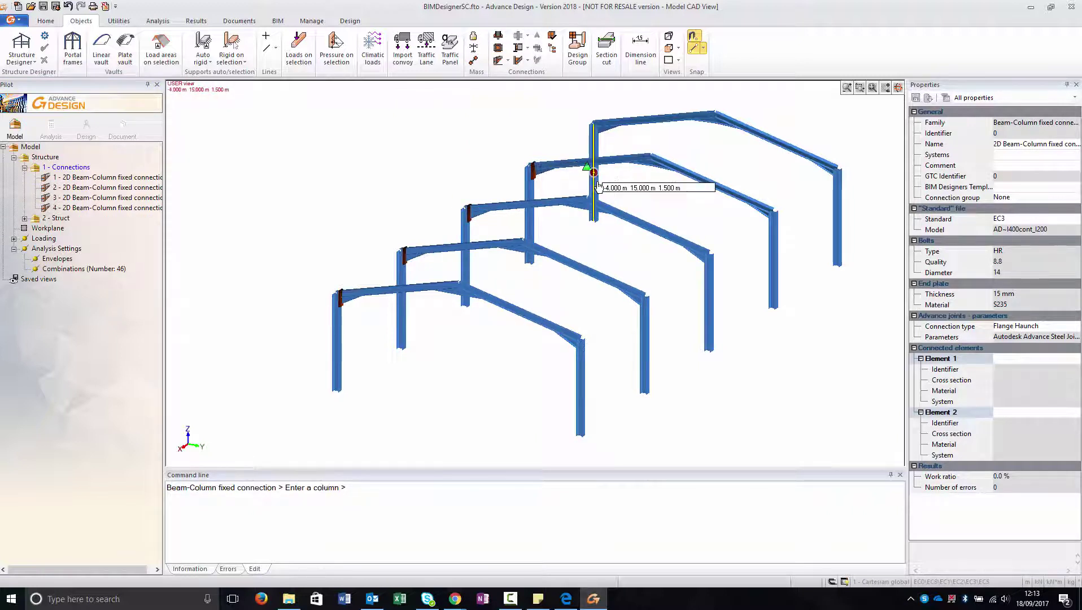
left_click(598, 186)
left_click(659, 128)
Step: Add Beam-Column fixed connections at the right eaves of all five portal frames
left_click(582, 402)
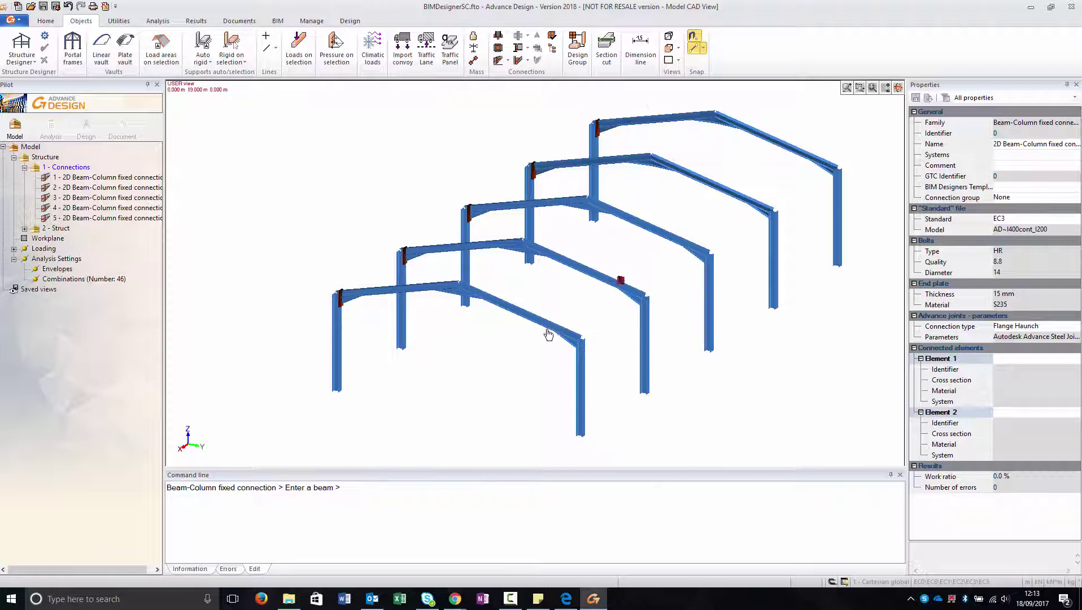
left_click(547, 334)
left_click(638, 346)
left_click(613, 284)
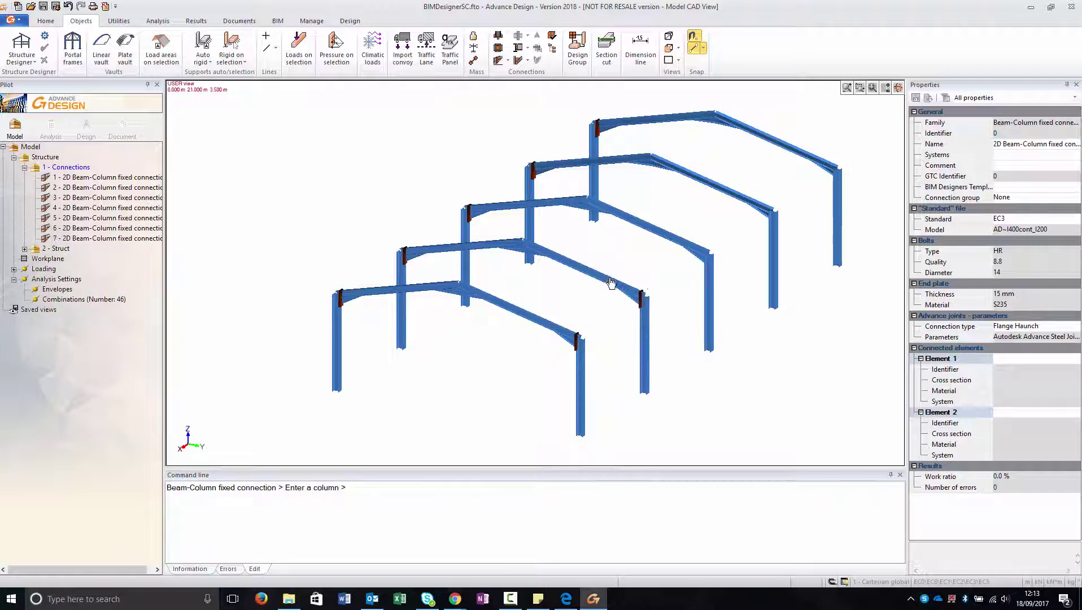
left_click(707, 293)
left_click(624, 228)
left_click(759, 229)
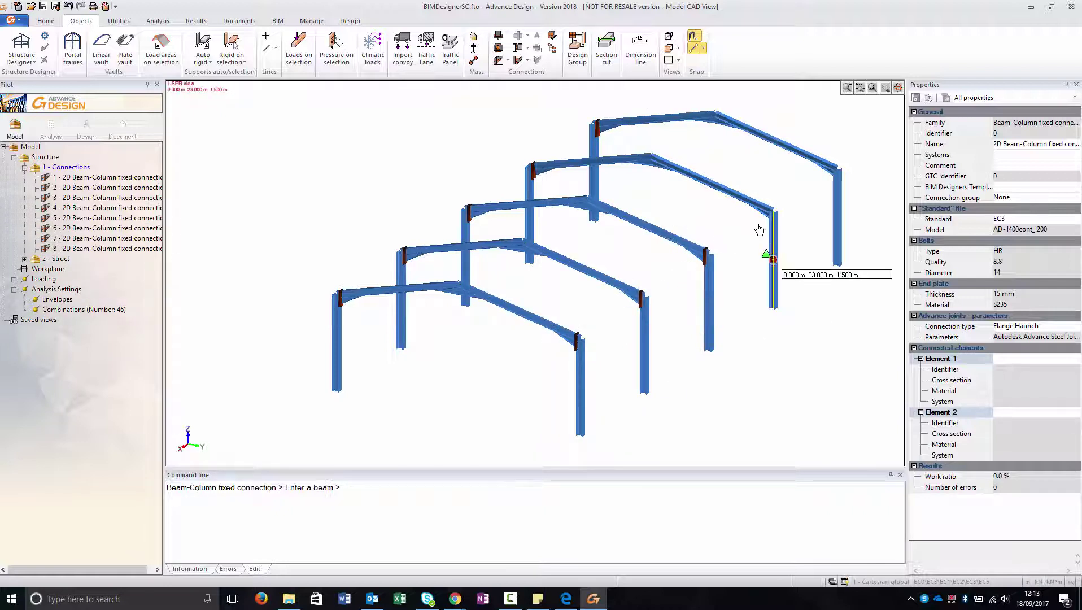
left_click(753, 201)
left_click(836, 215)
left_click(796, 157)
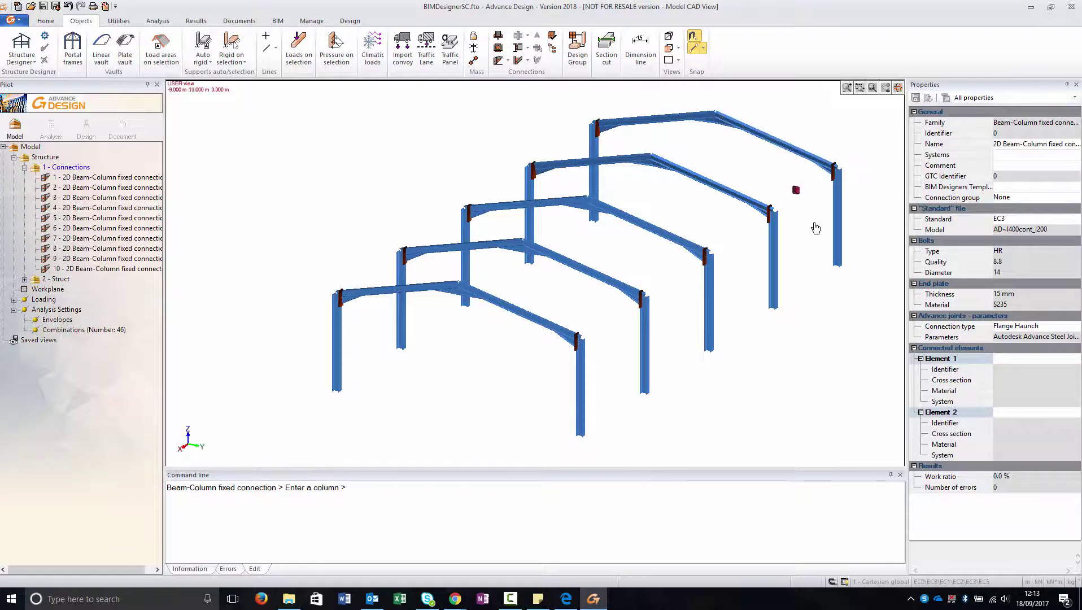
key("Escape")
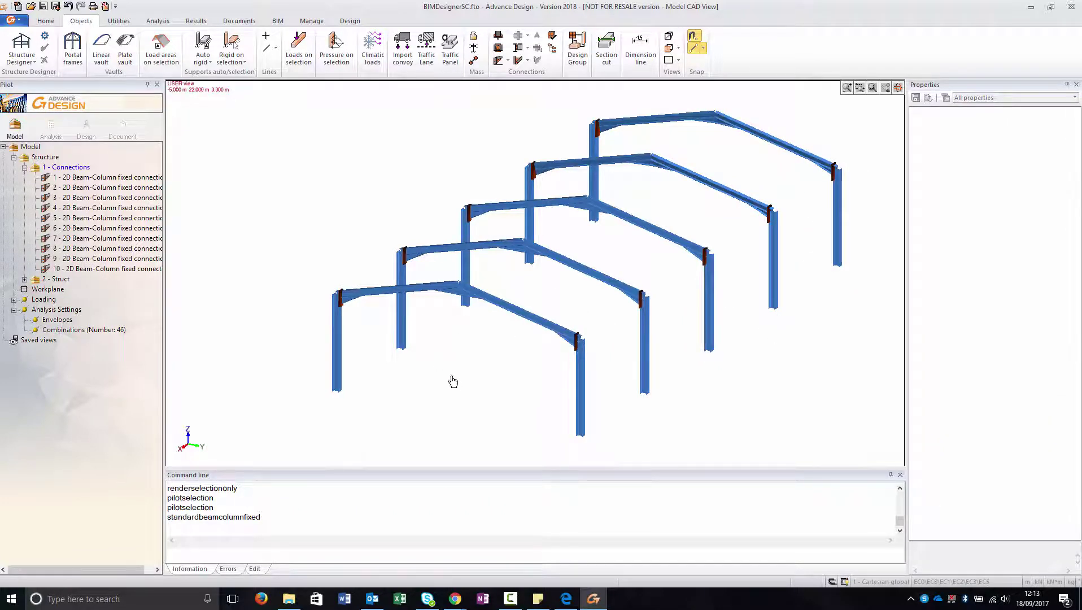
mouse_move(453, 382)
middle_mouse_down()
mouse_move(488, 370)
mouse_move(469, 369)
middle_mouse_up()
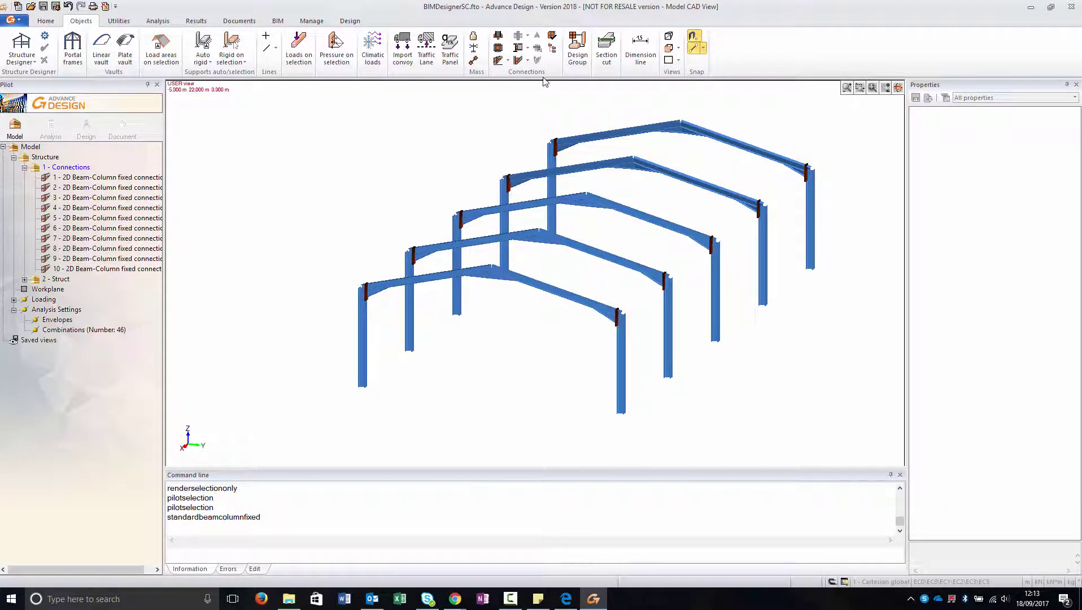
Step: Add a connection group 'BC fixed left' with family Beam-Column fixed connection
left_click(553, 36)
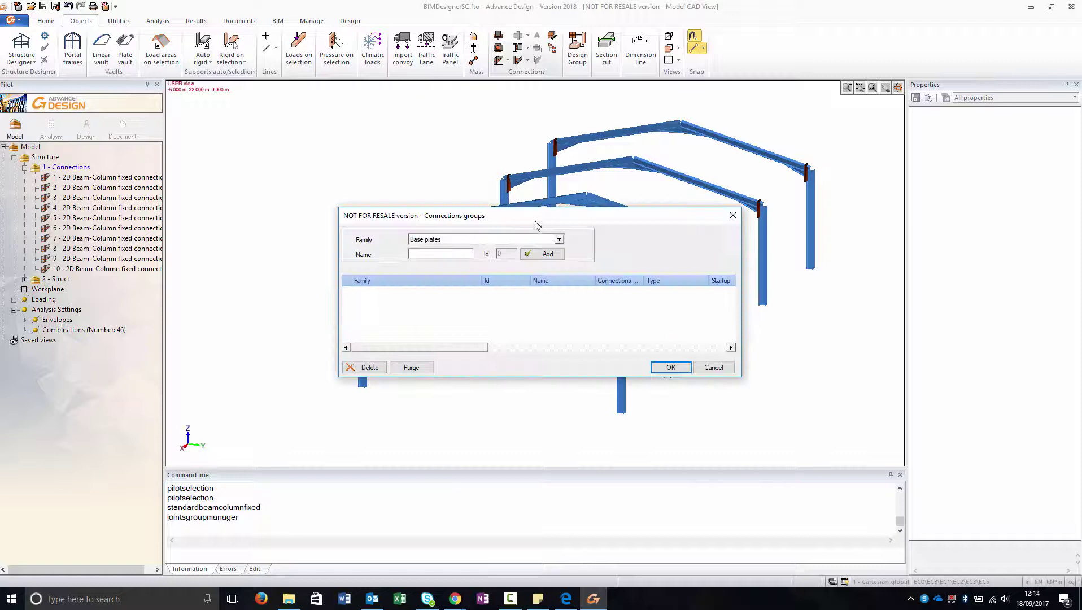
left_click_drag(536, 222, 607, 161)
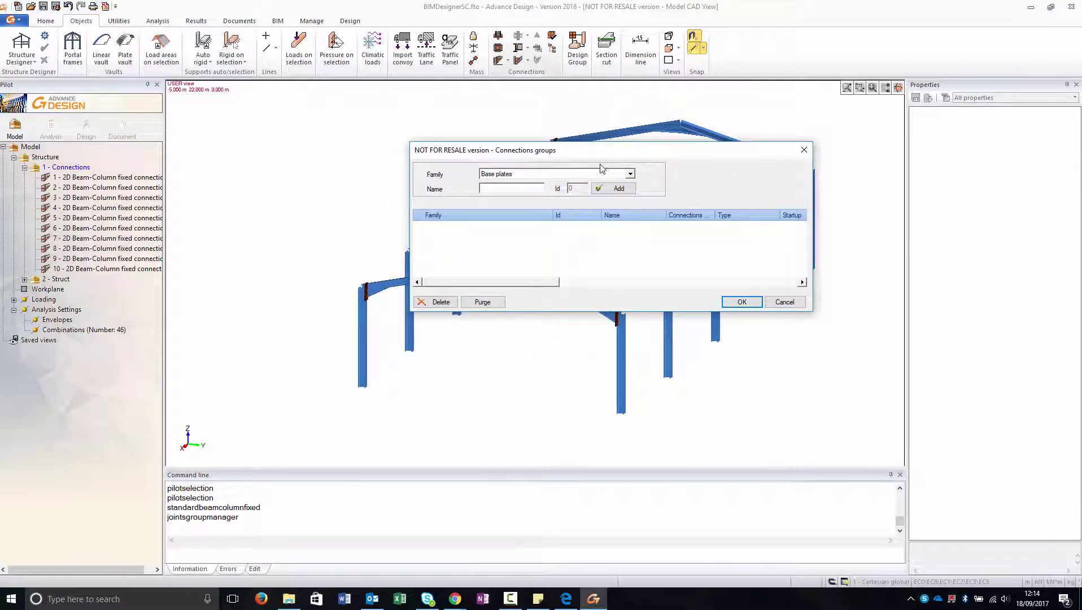
left_click(585, 172)
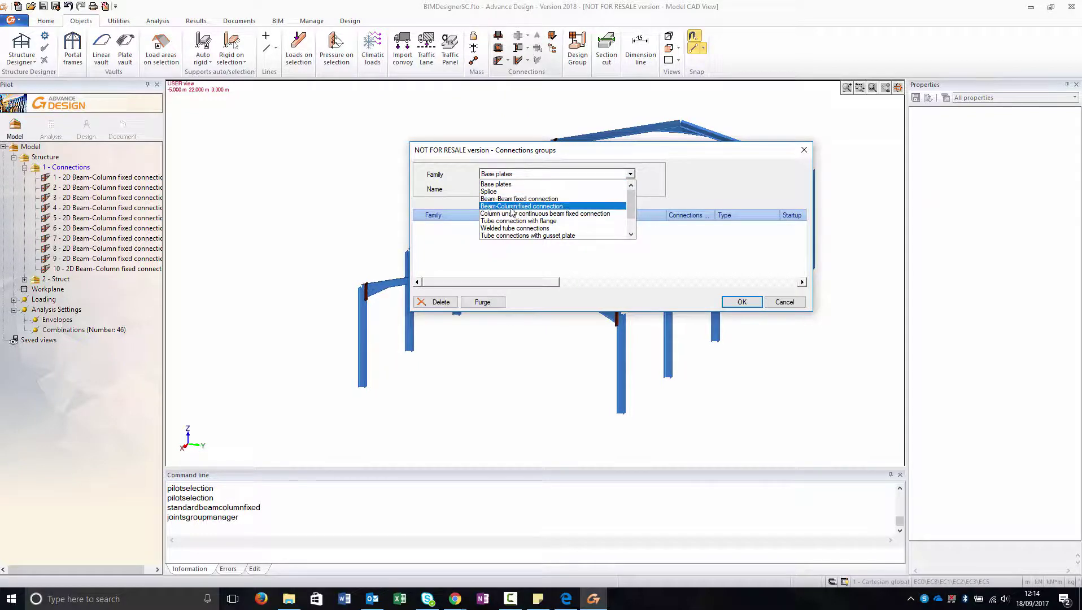
left_click(536, 207)
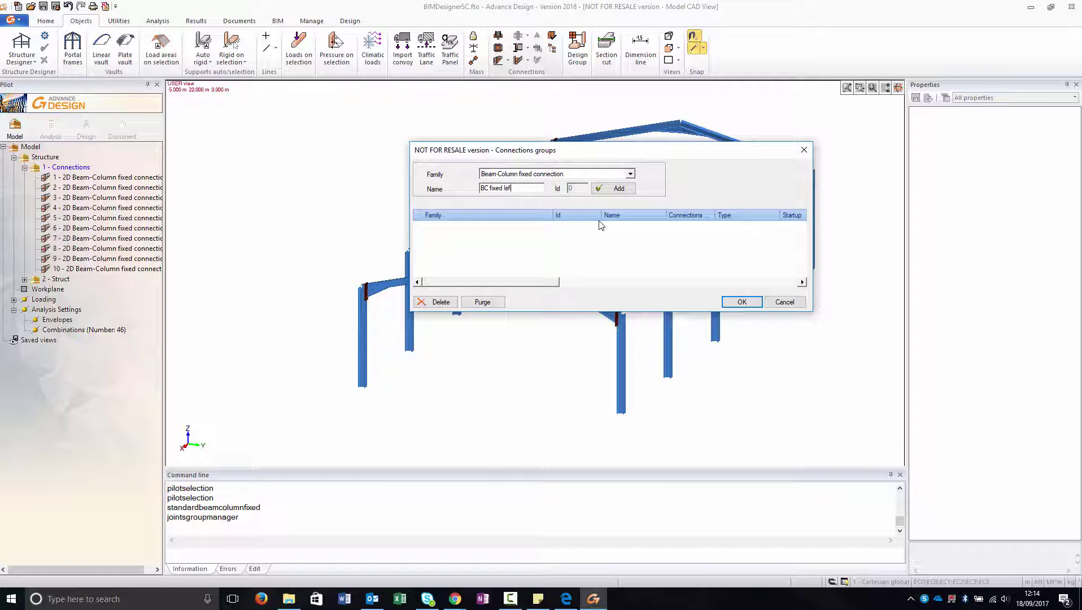
left_click(615, 188)
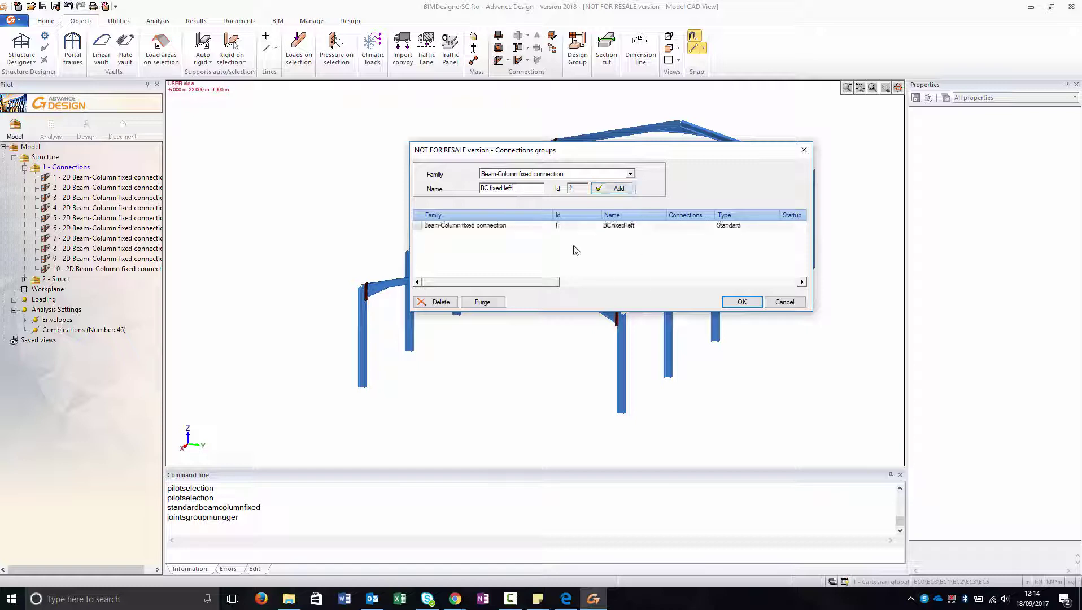
left_click(739, 302)
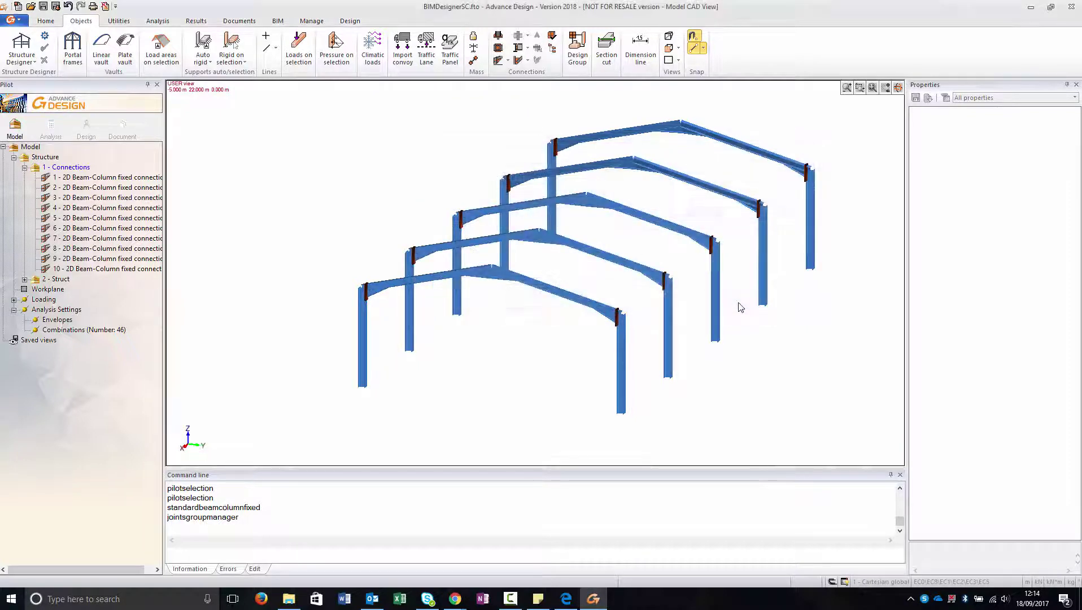
Step: Assign connections 1–5 to the '1 - BC fixed left' connection group in Properties
left_click(110, 178)
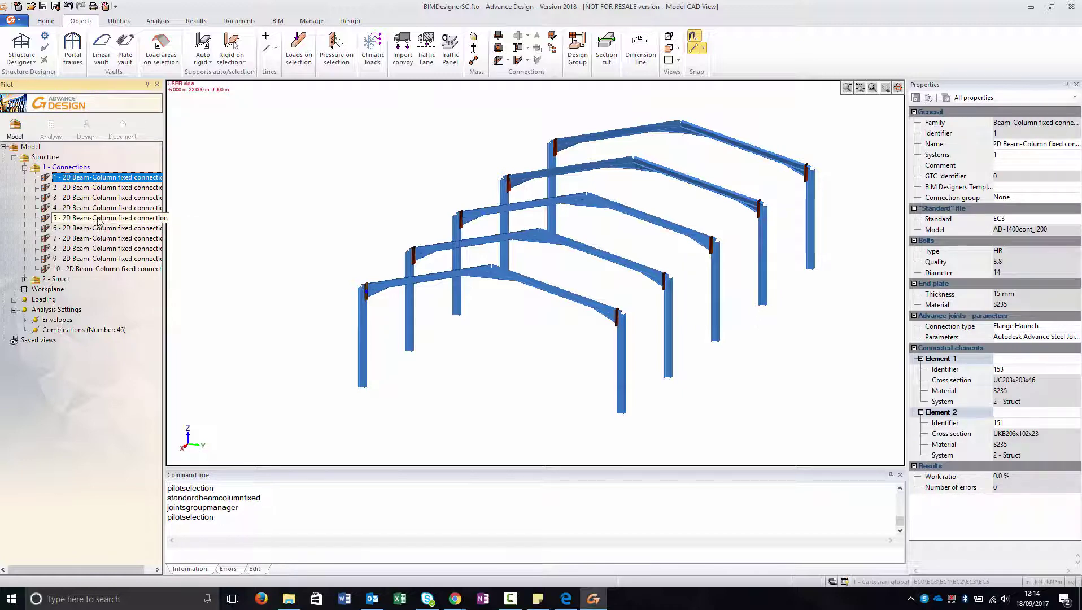
key("shift+Down")
key("shift+Down")
key("shift+Down")
key("shift+Down")
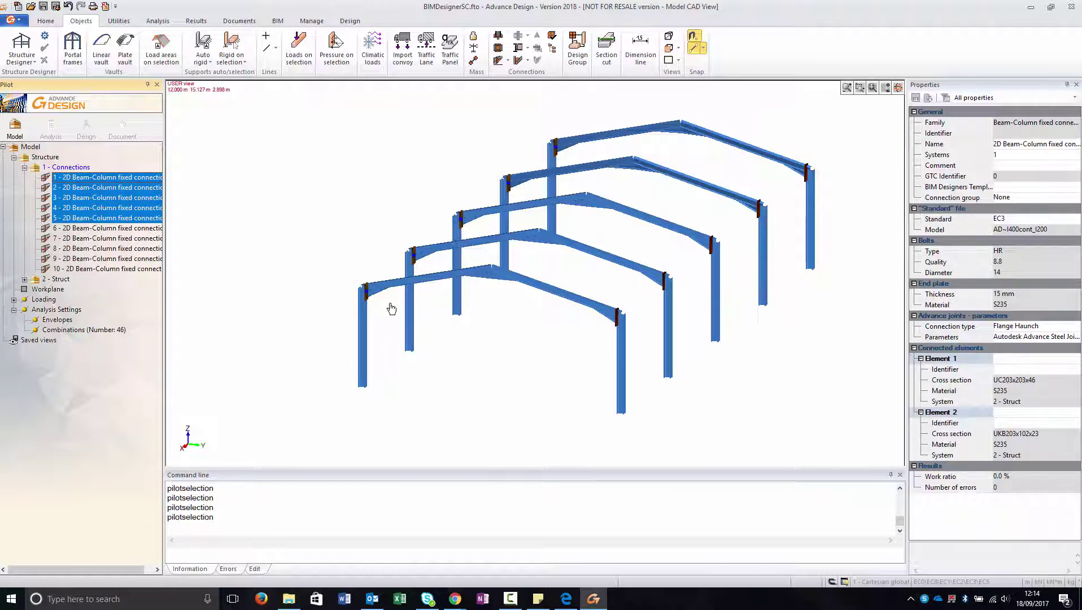
left_click(1026, 199)
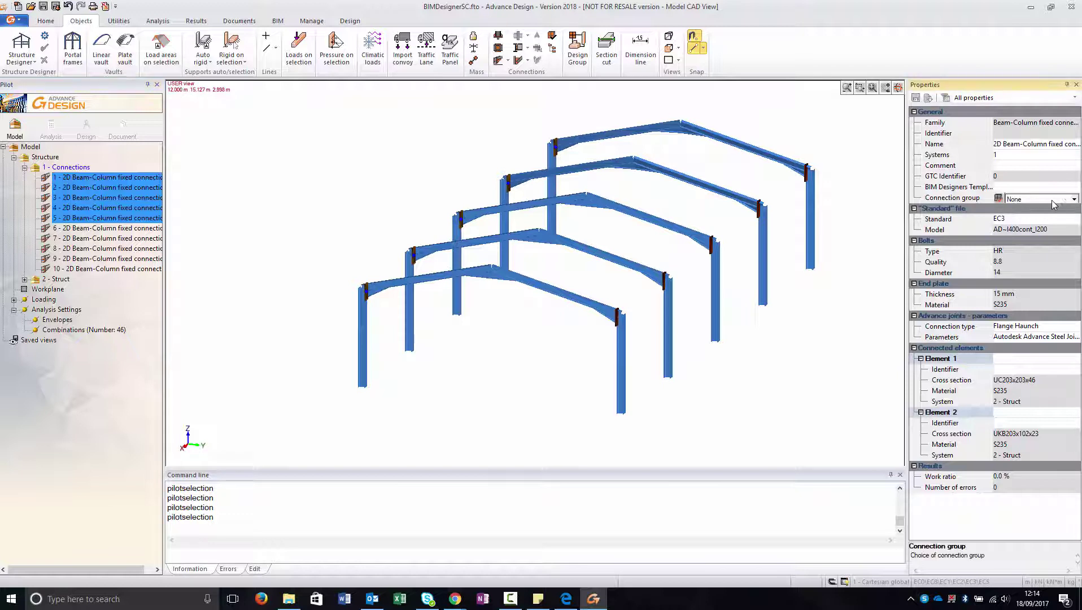
left_click(1075, 200)
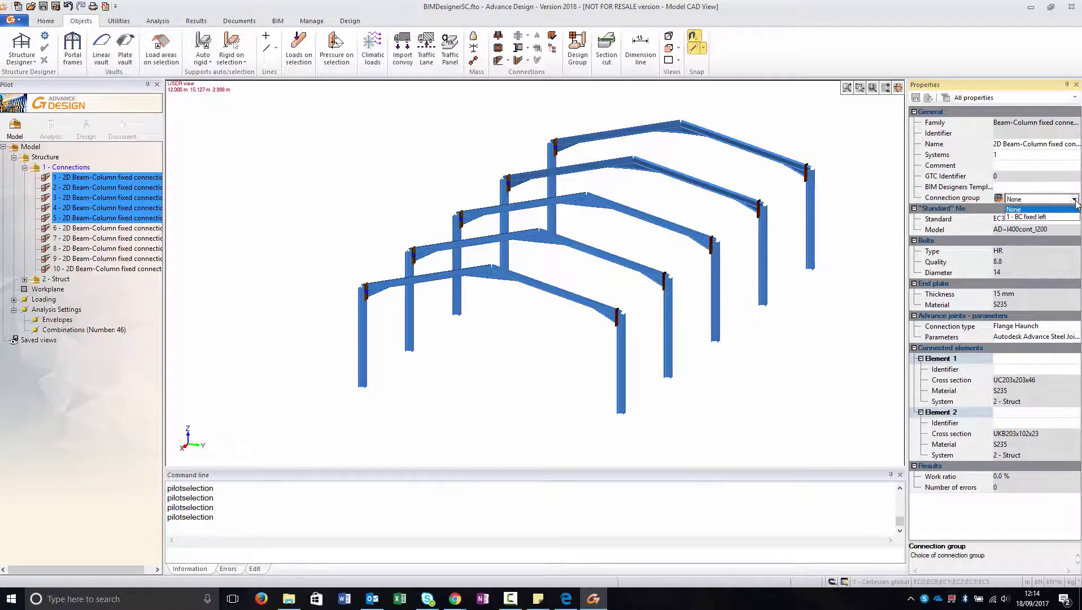
left_click(1040, 218)
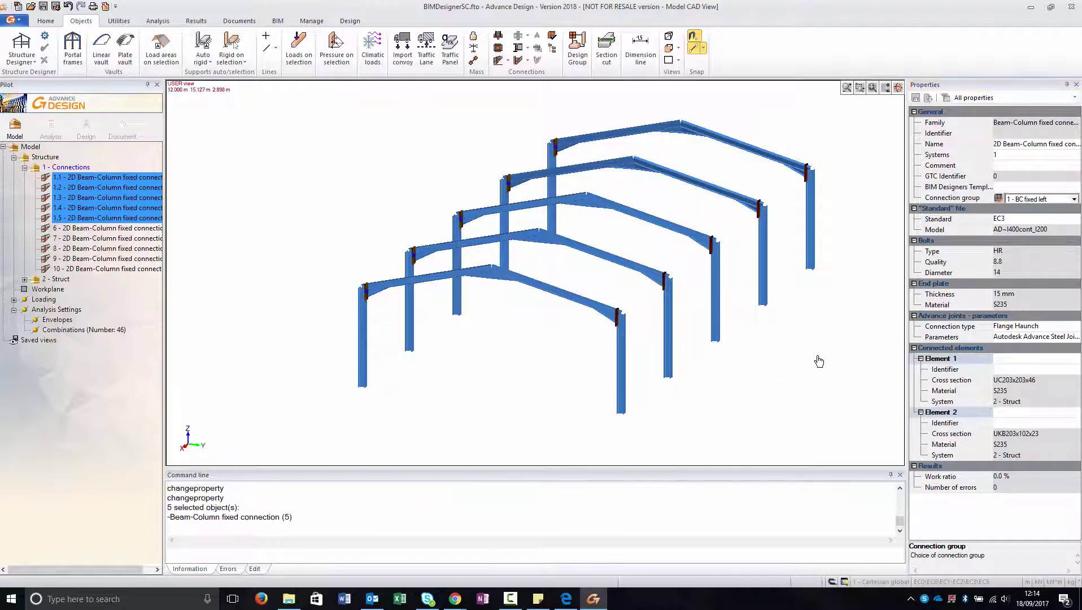
key("Escape")
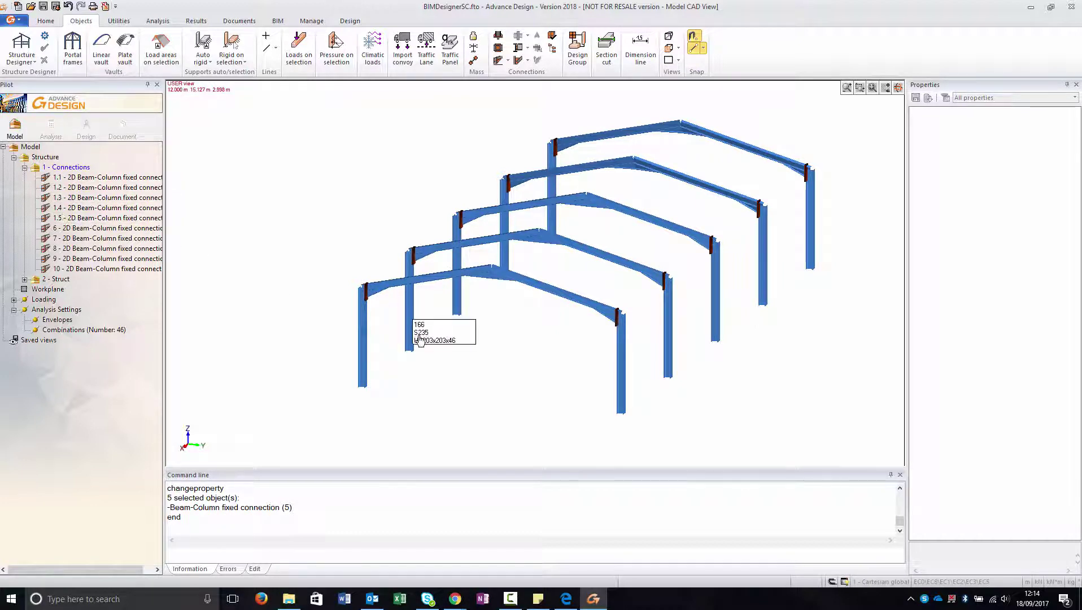
Step: Start base plates at the front column, accepting the release change and setting type to Fixed
middle_click_drag(496, 403, 471, 398, "shift")
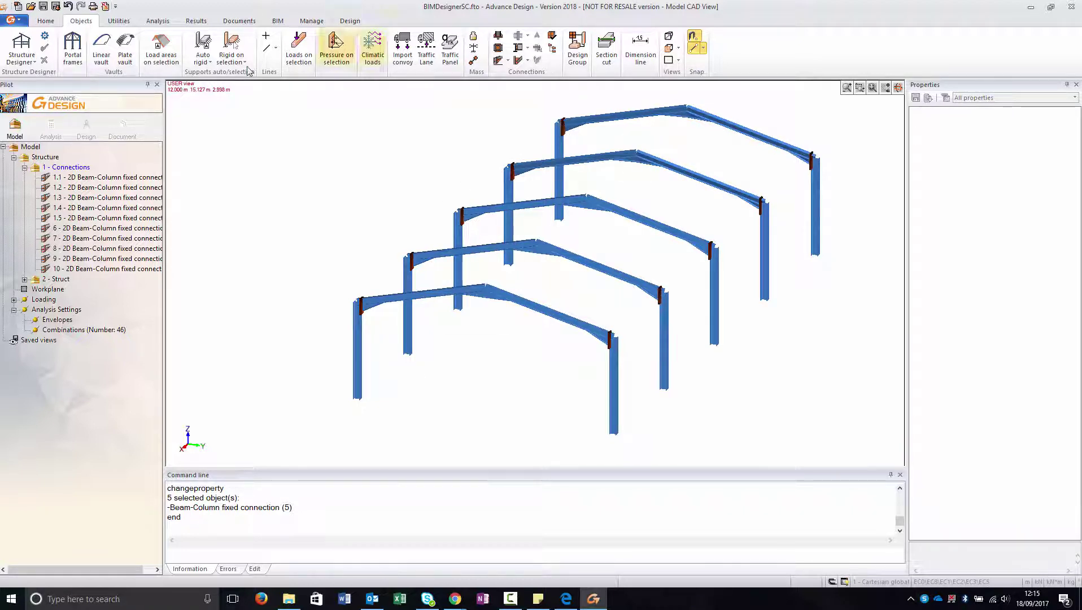
left_click(498, 35)
left_click(358, 400)
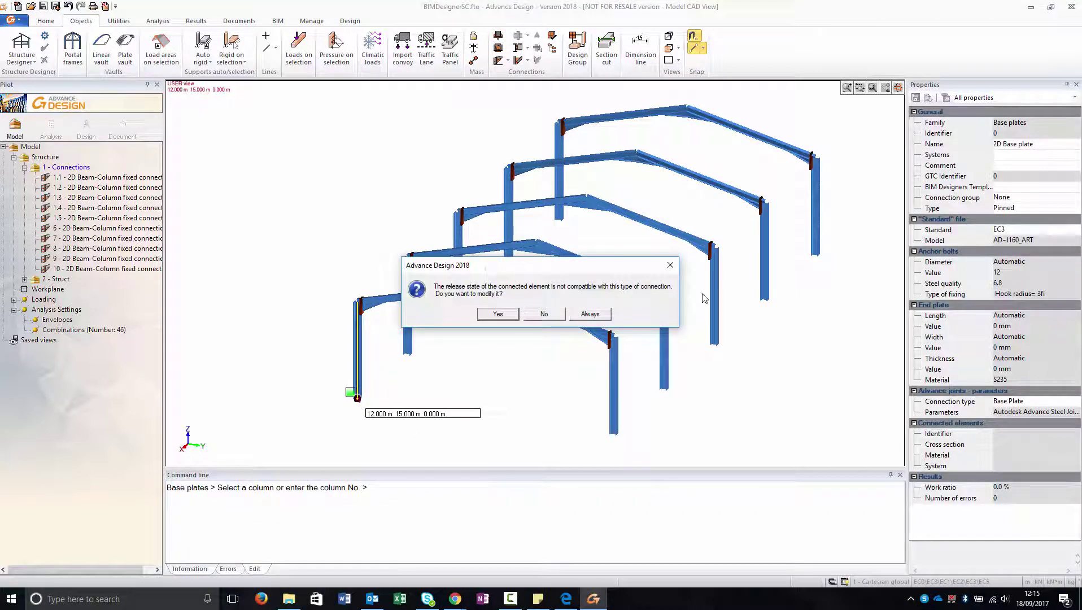
left_click(670, 264)
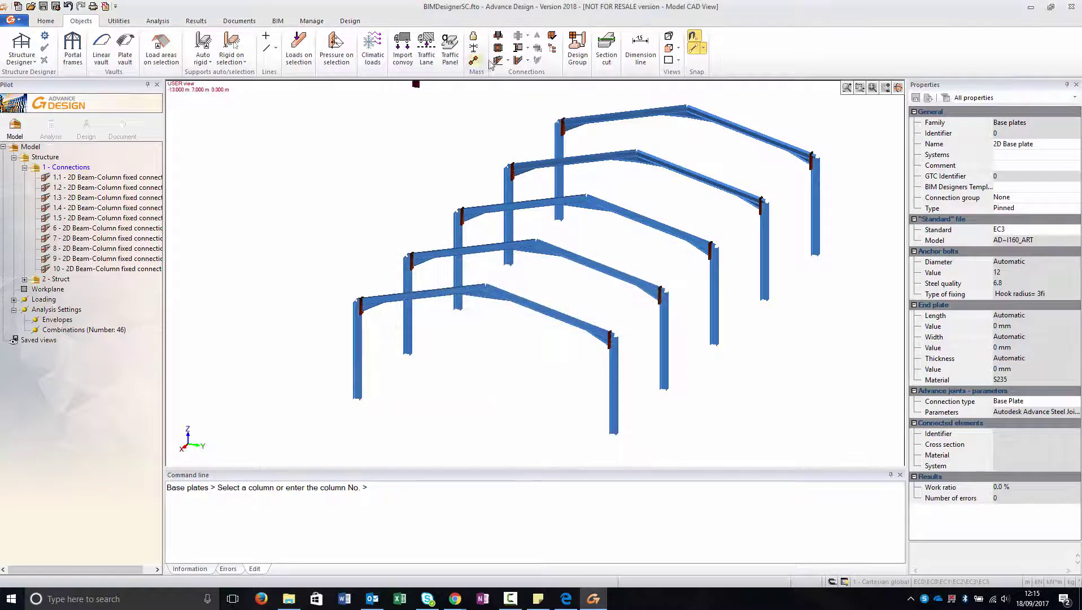
left_click(1074, 209)
left_click(1016, 219)
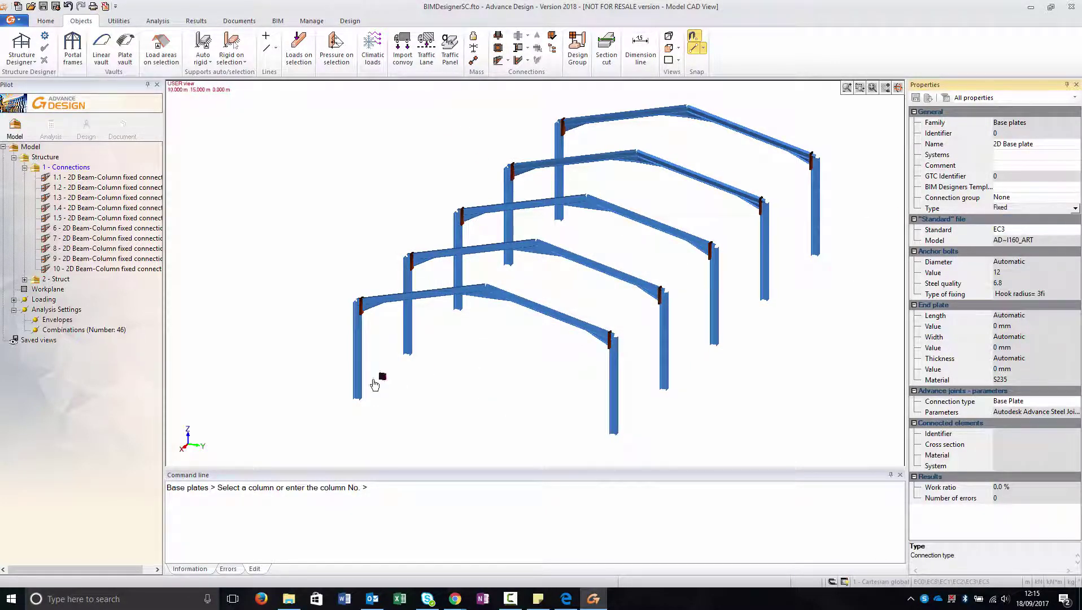
Step: Place fixed base plates at the feet of all ten columns
left_click(357, 399)
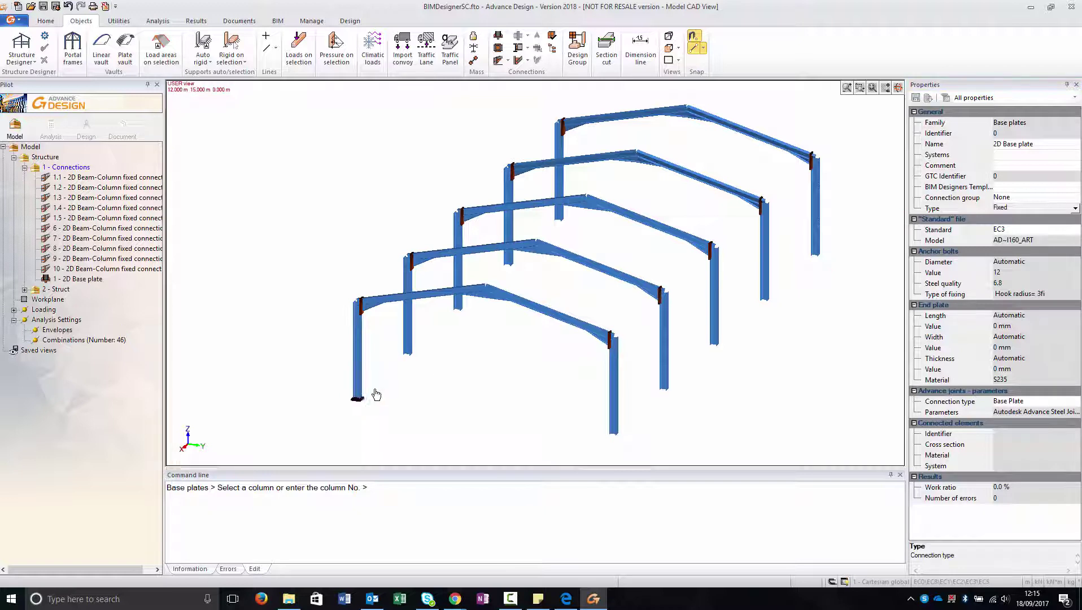
left_click(409, 355)
left_click(460, 310)
left_click(508, 265)
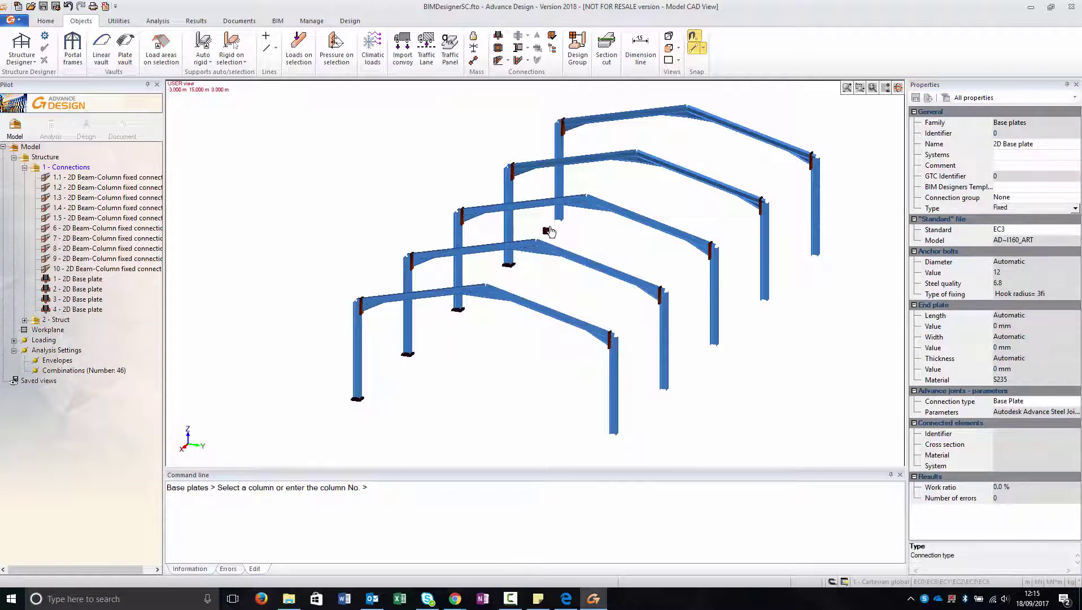
left_click(559, 220)
left_click(614, 434)
left_click(664, 388)
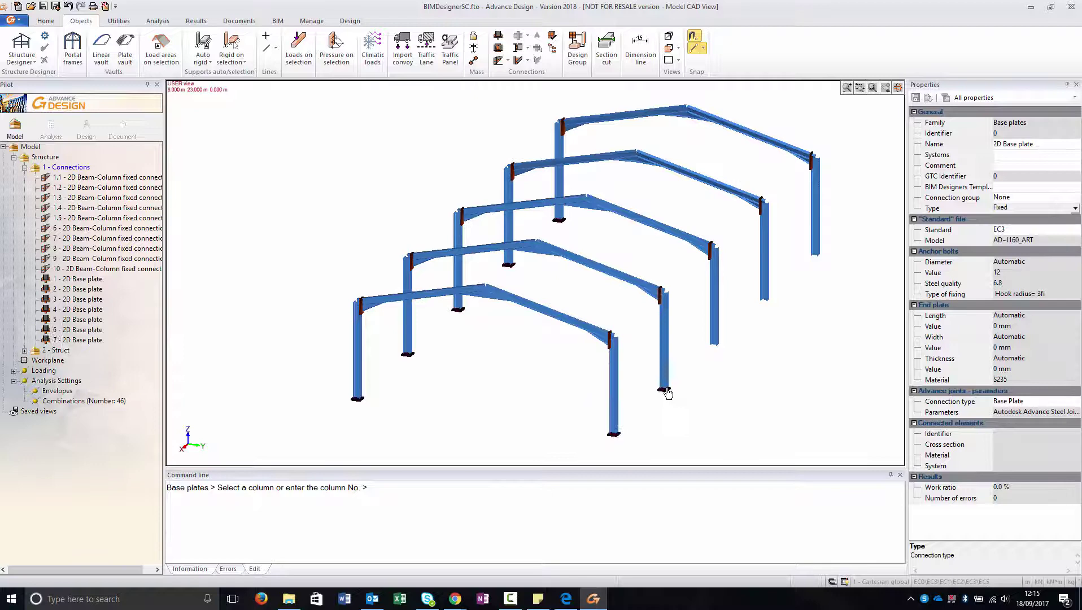
left_click(714, 344)
left_click(766, 302)
left_click(815, 259)
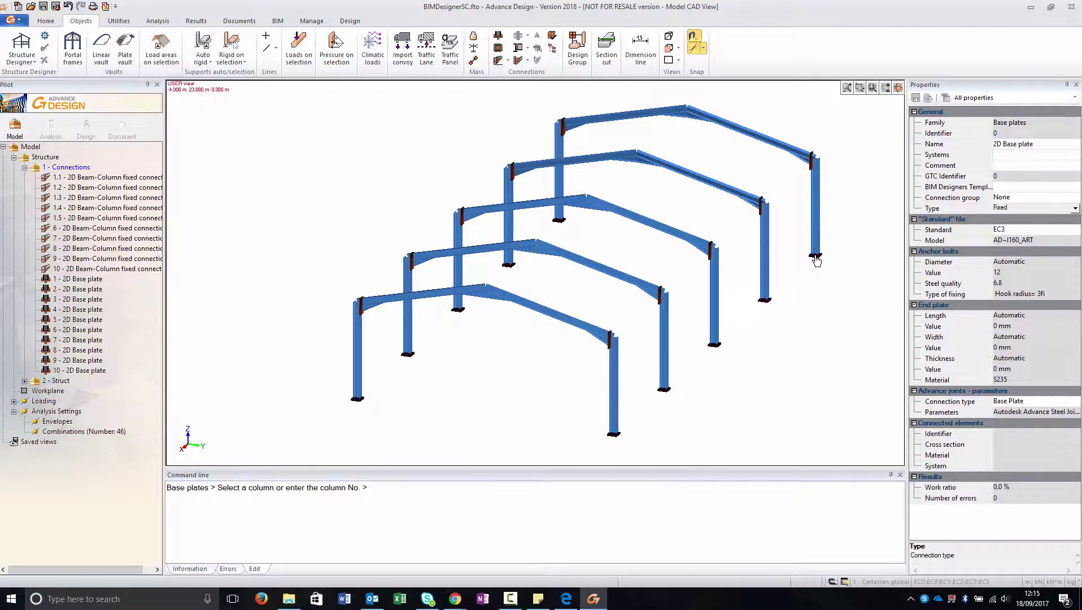
right_click(760, 369)
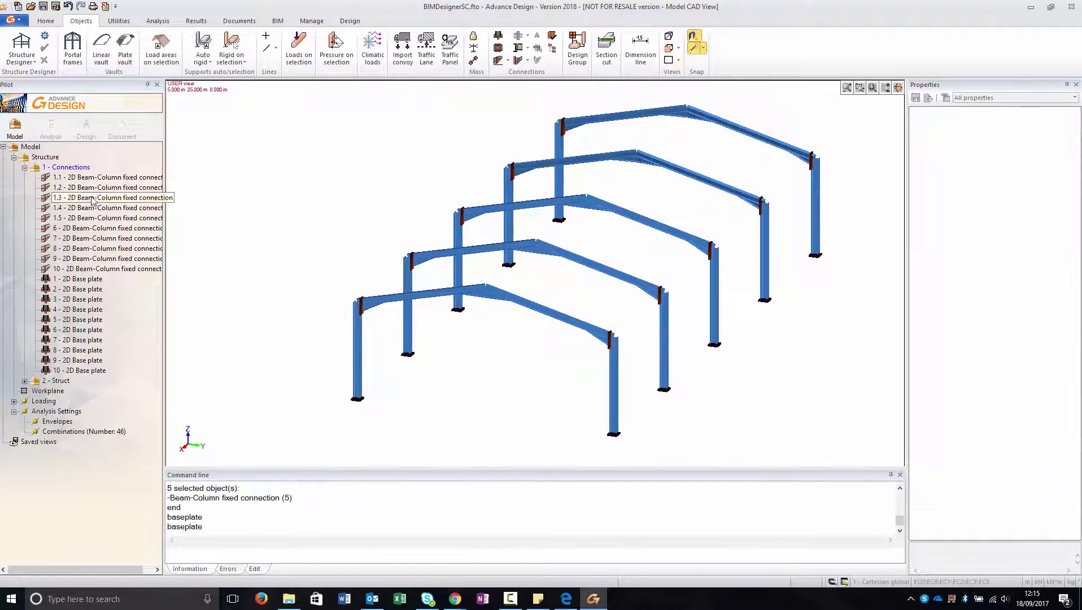
Step: Select base plates 1–10 and create a Base plates connection group named BP
left_click(73, 279)
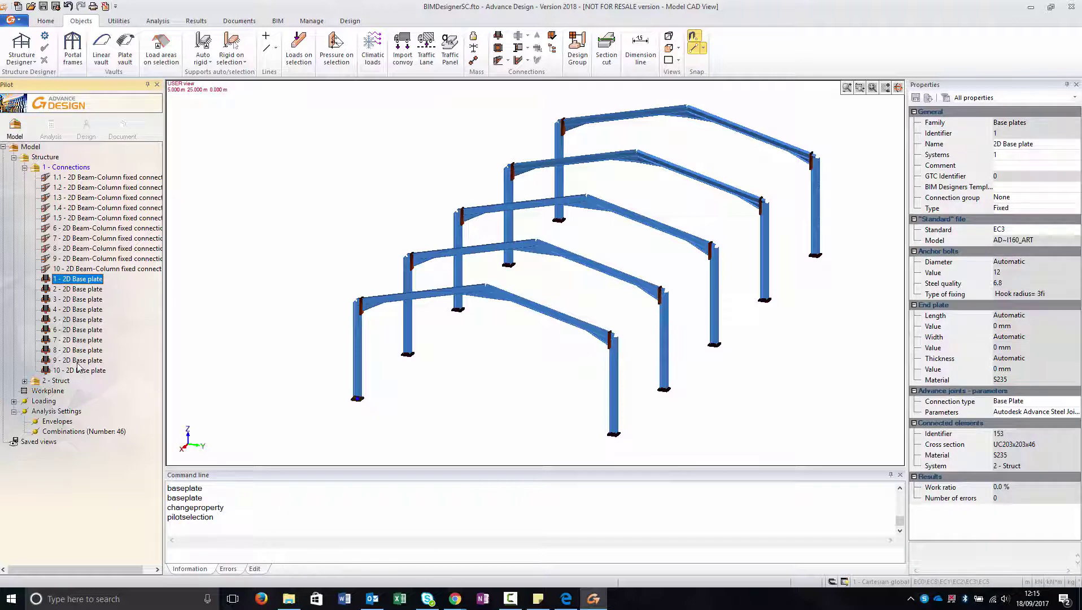
left_click(77, 370, "shift")
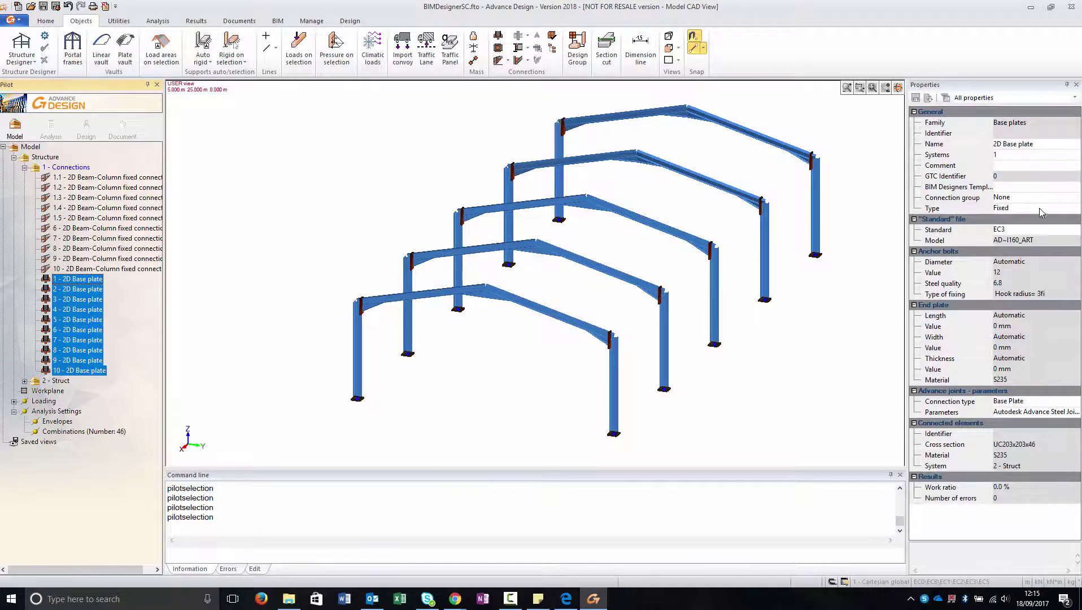
left_click(1043, 199)
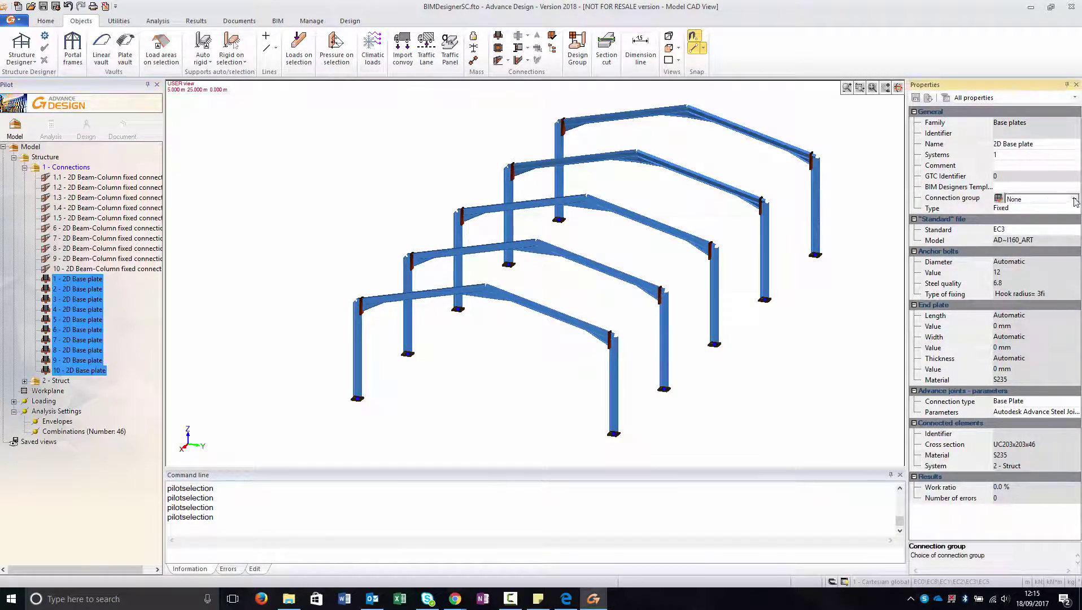
left_click(1075, 200)
left_click(1042, 209)
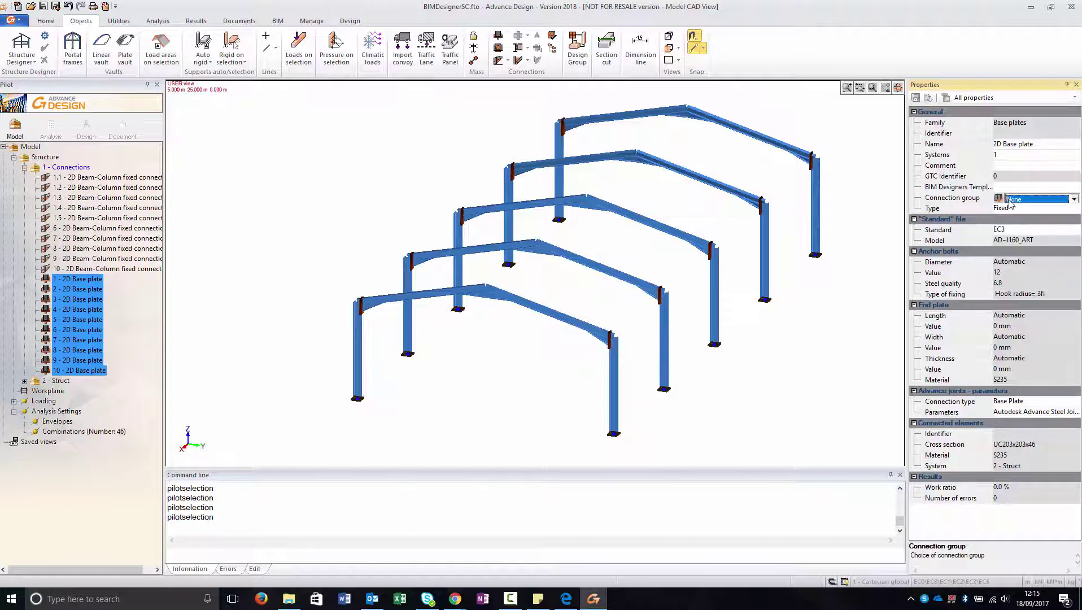
left_click(998, 198)
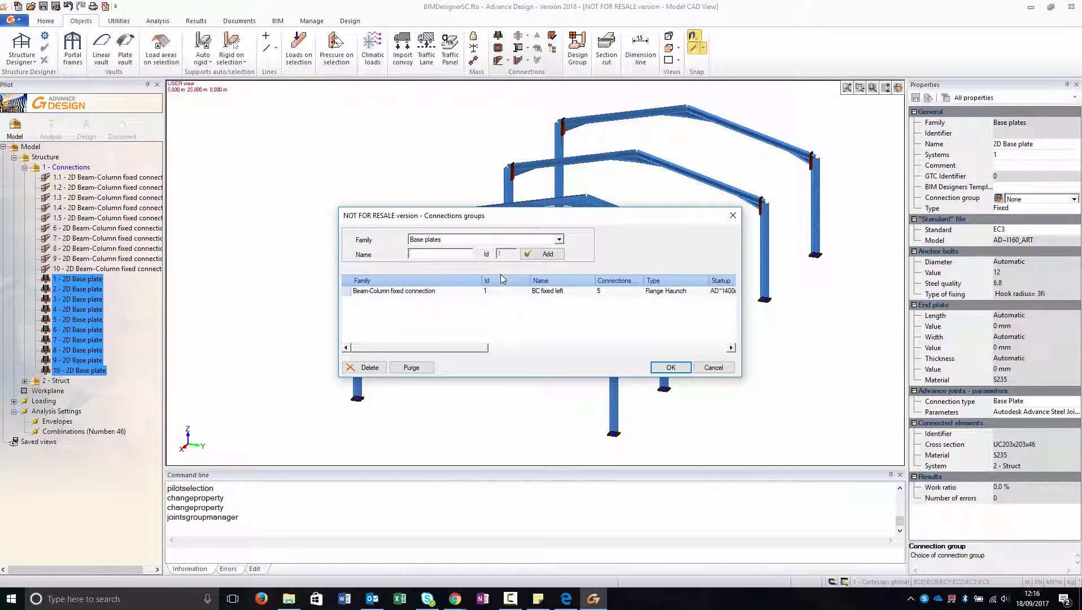
left_click(534, 254)
left_click(671, 368)
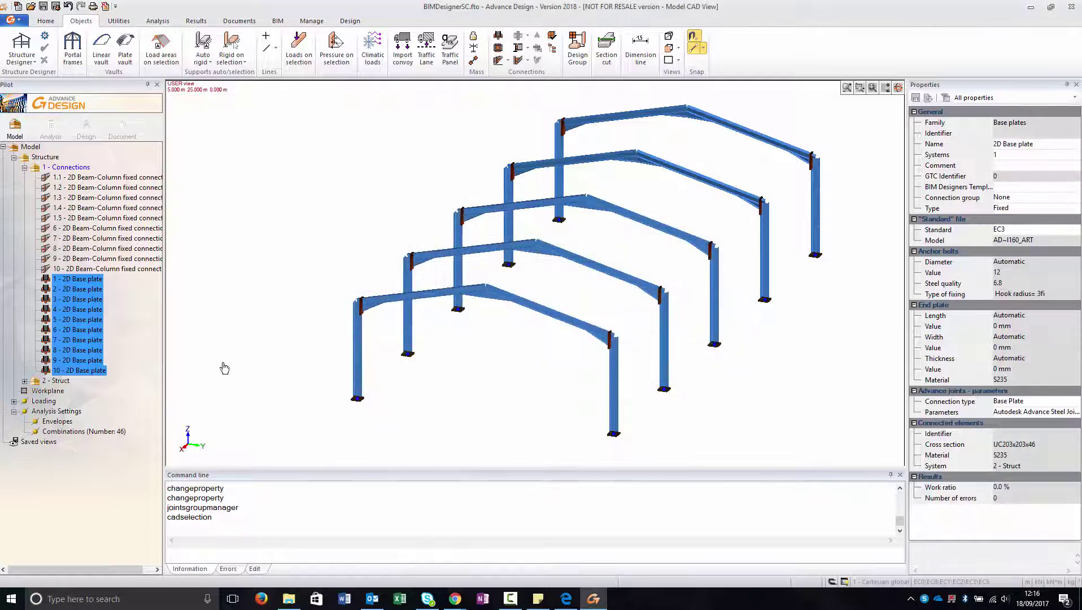
Step: Assign all ten base plates to the '2 - BP' connection group
left_click(1033, 198)
left_click(1075, 199)
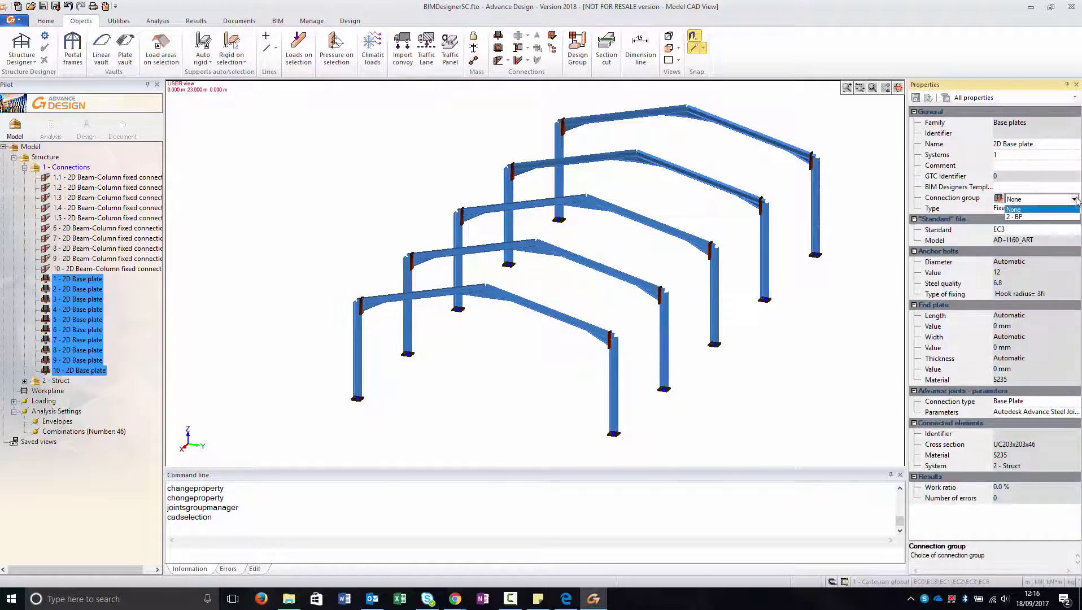
left_click(1015, 217)
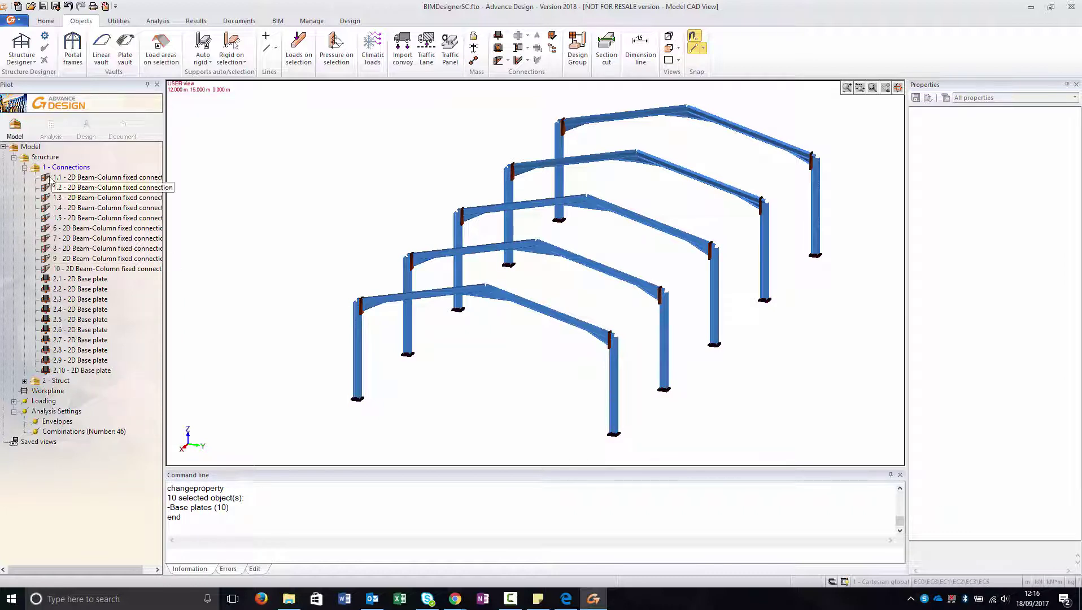
Step: Switch to the Analysis stage and run the full calculation with Verify checked
left_click(51, 125)
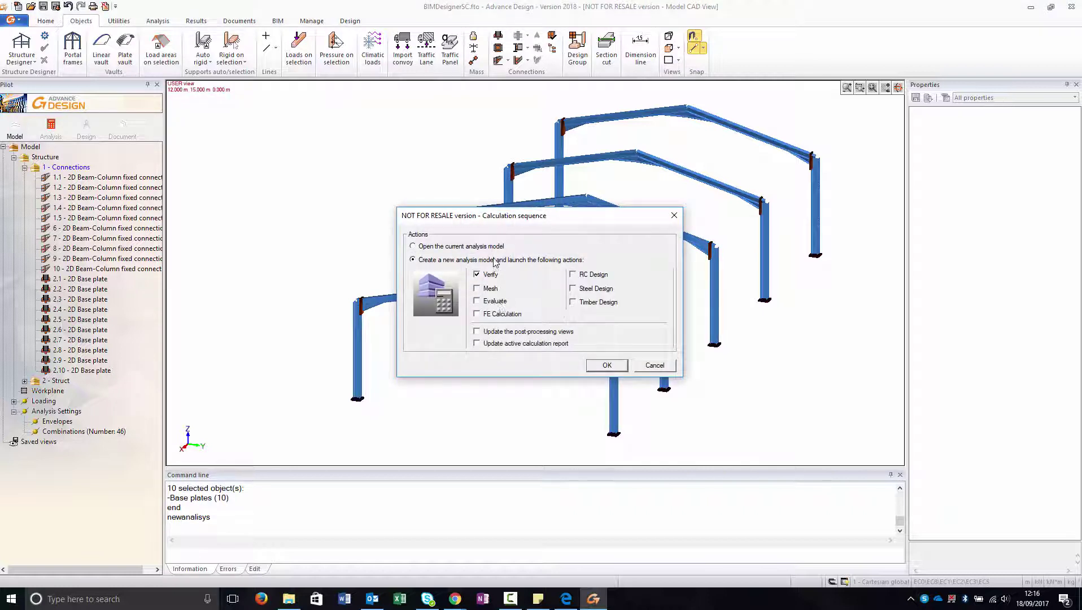
left_click(608, 365)
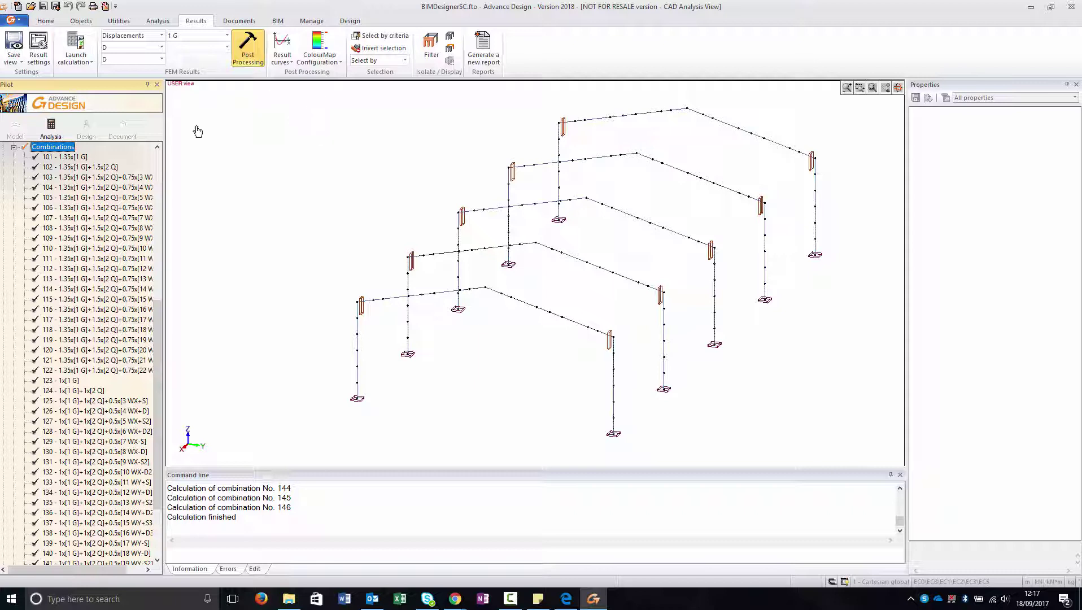
Step: In the Design stage, load '1 - 2D Beam-Column fixed connection' into BIM Designers
left_click(86, 126)
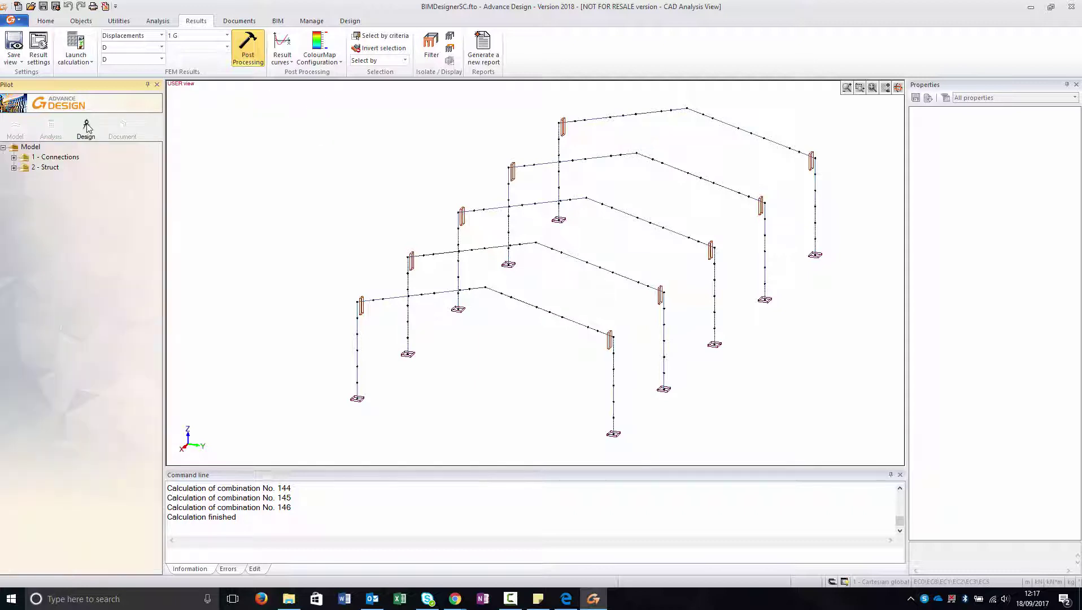
left_click(14, 157)
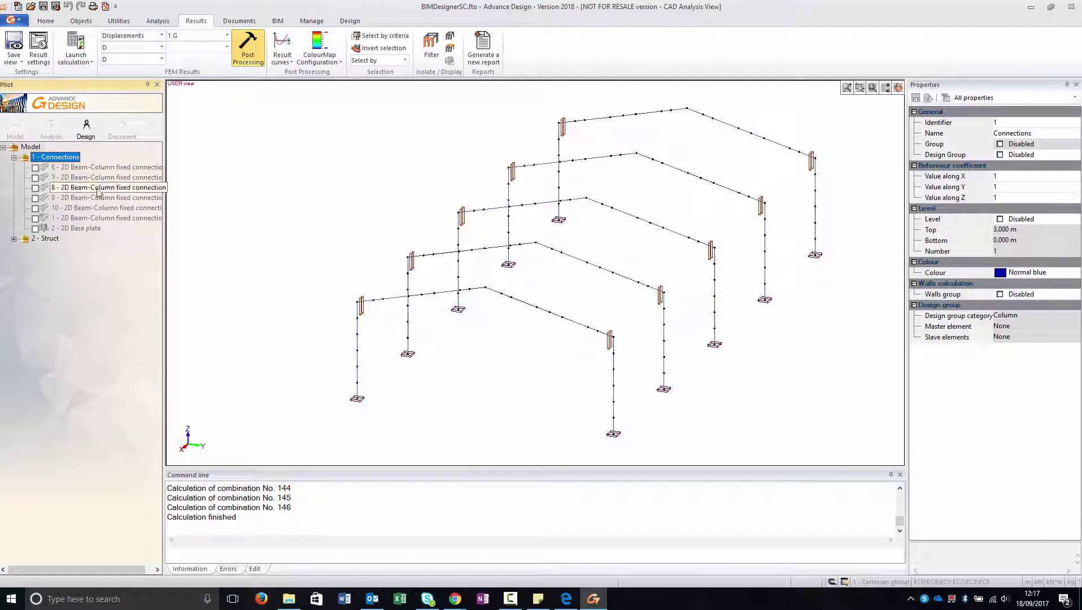
left_click(113, 220)
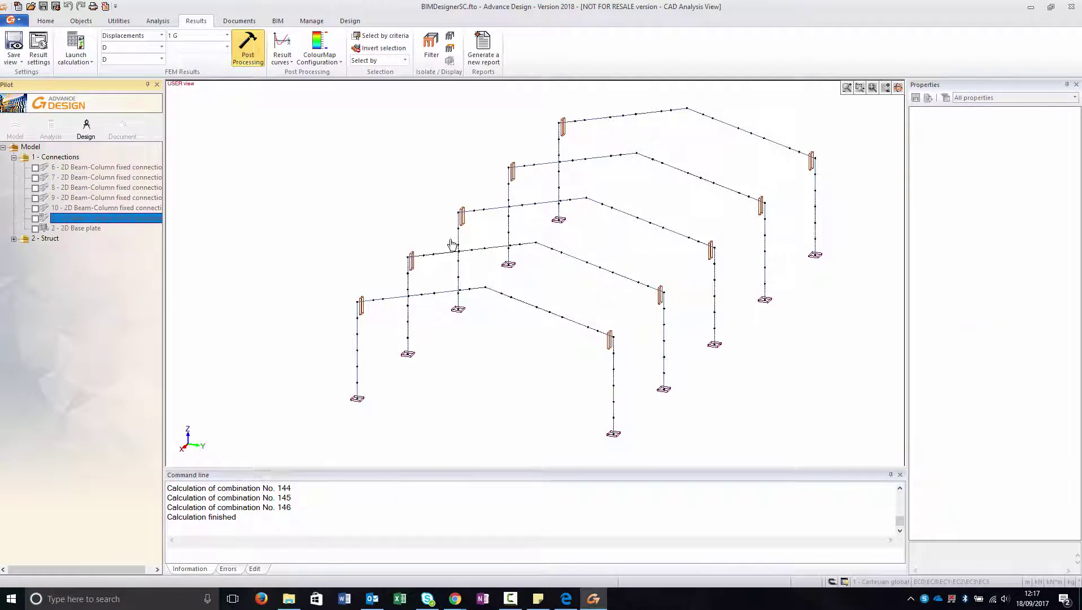
left_click(49, 227)
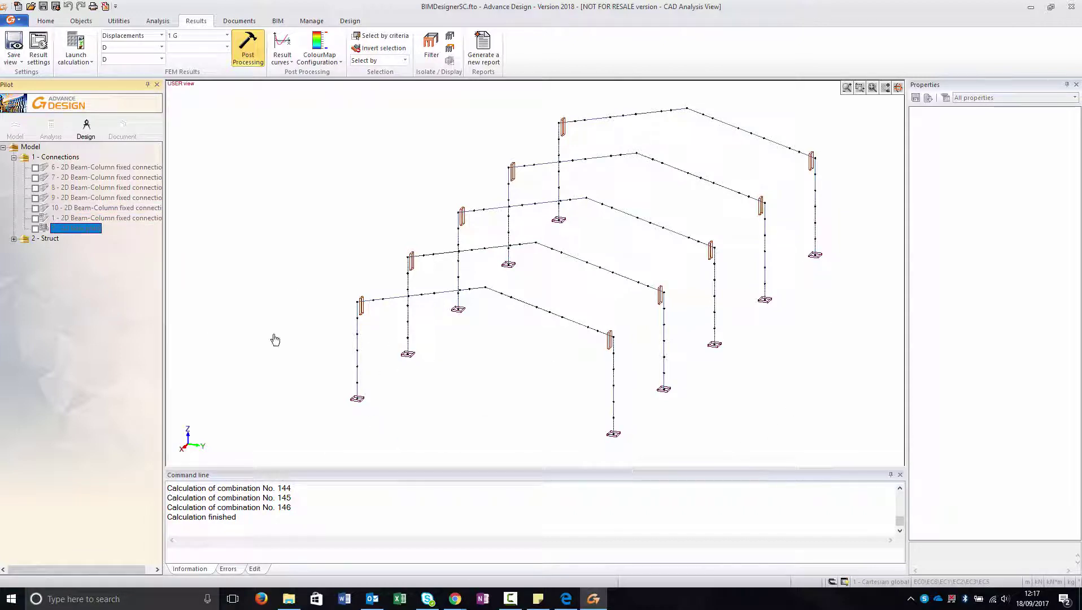
left_click(103, 170)
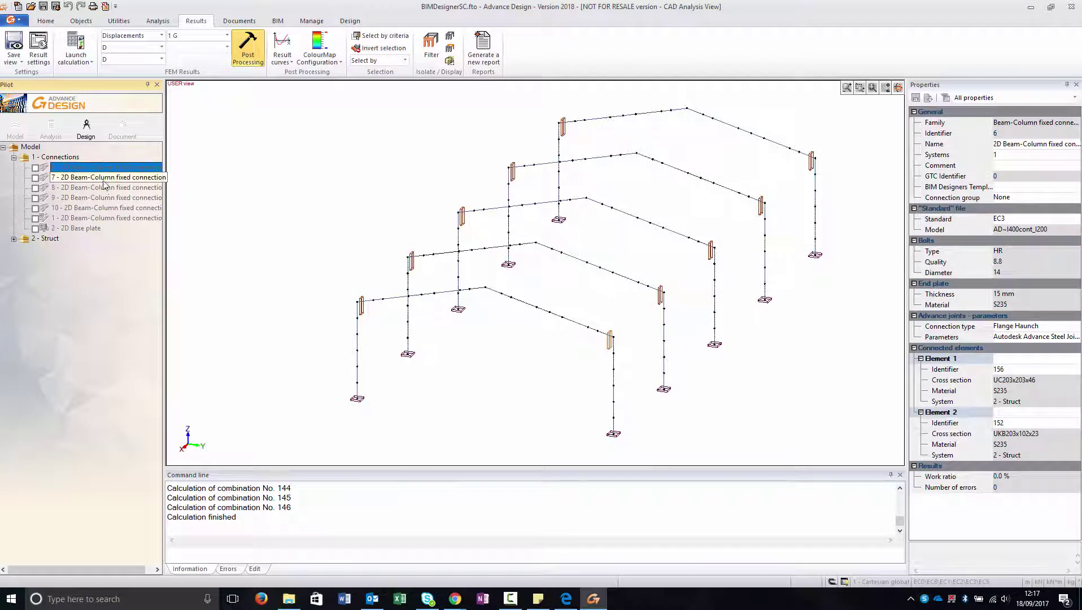
left_click(101, 218)
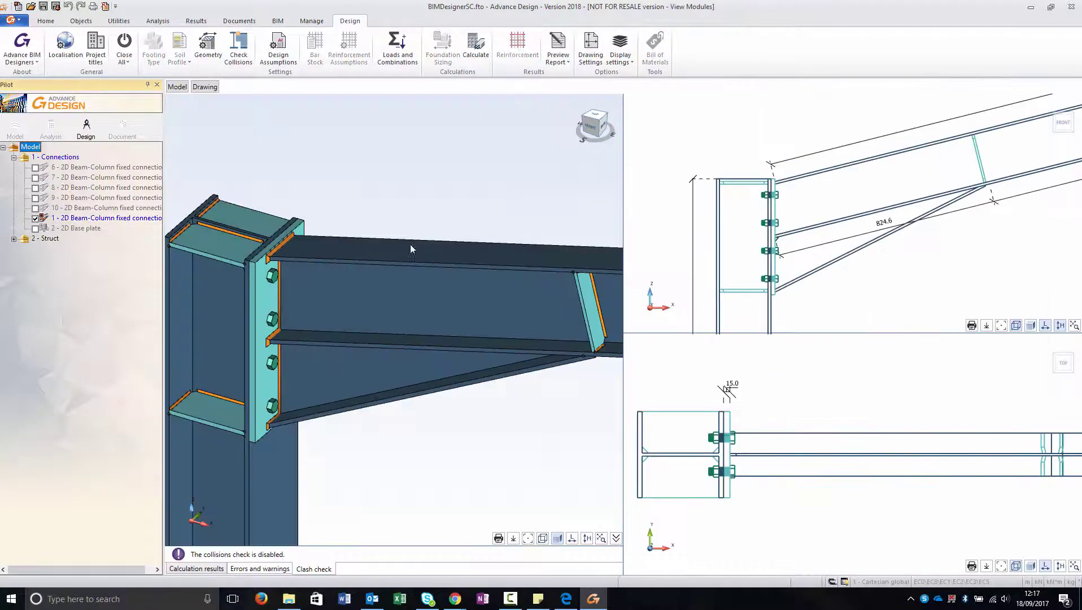
scroll(463, 277, "down", 3)
scroll(468, 233, "up", 1)
scroll(370, 225, "down", 1)
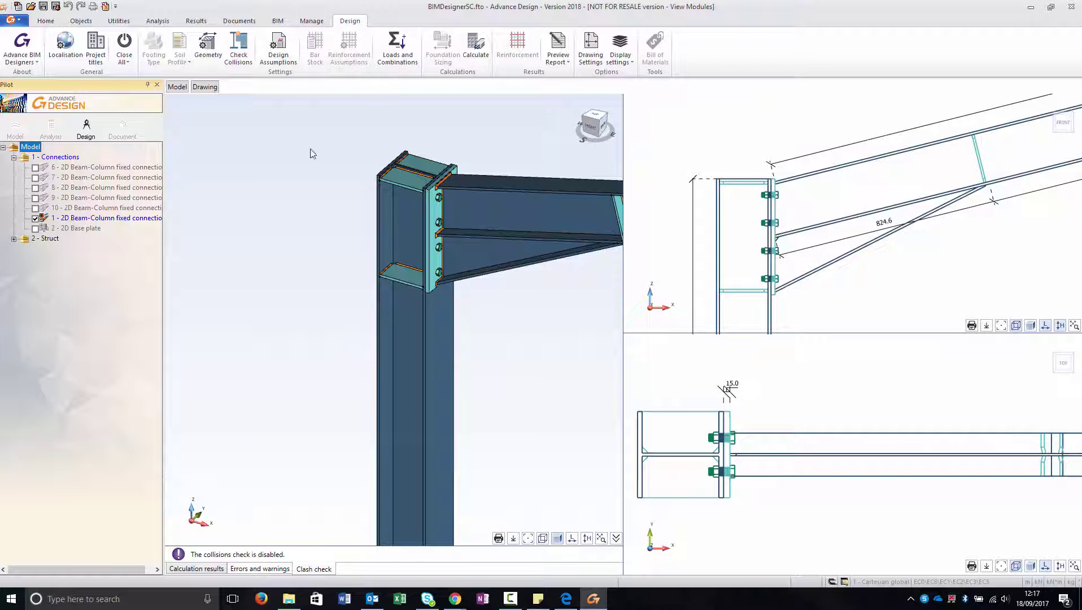
left_click(208, 58)
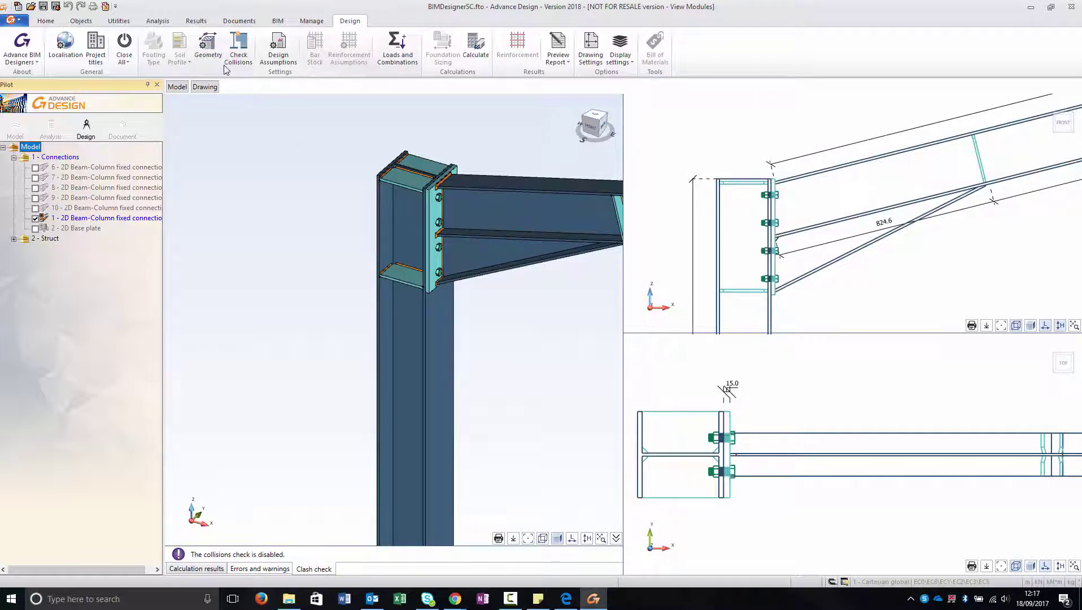
left_click(86, 41)
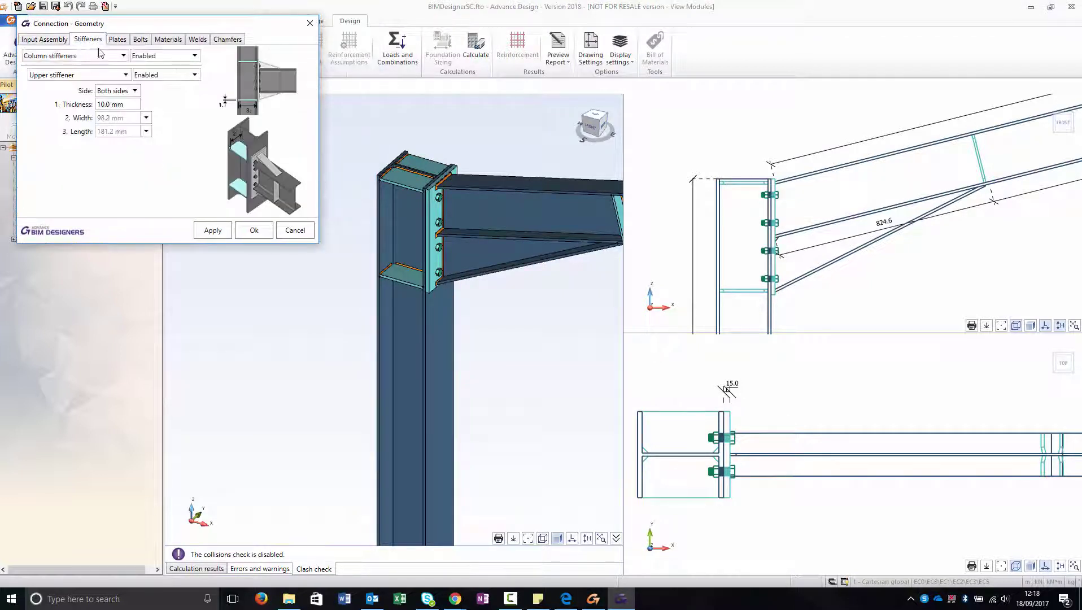
left_click(120, 38)
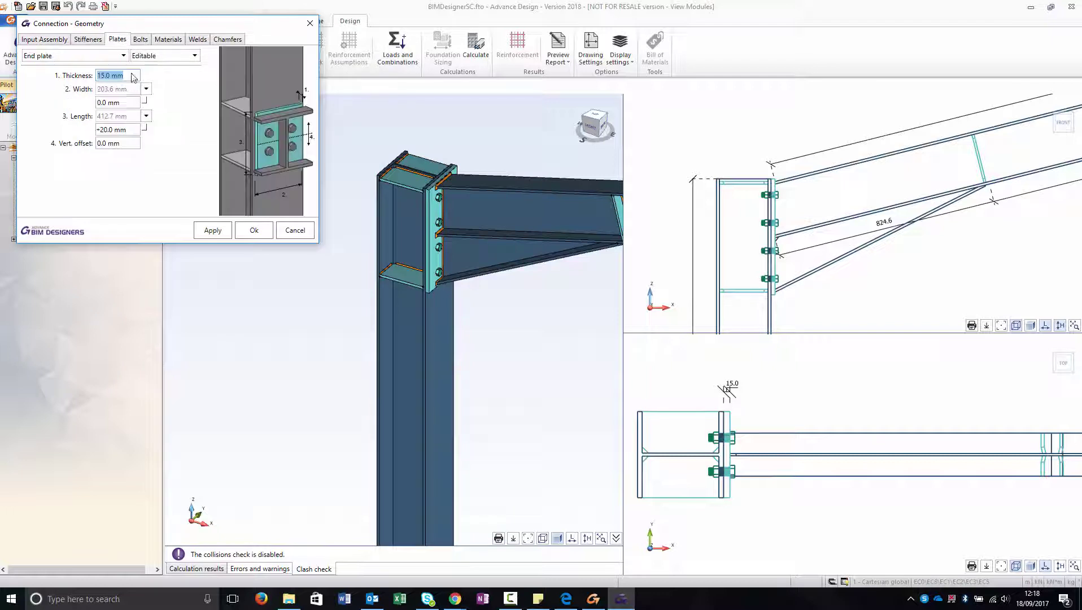
left_click(143, 39)
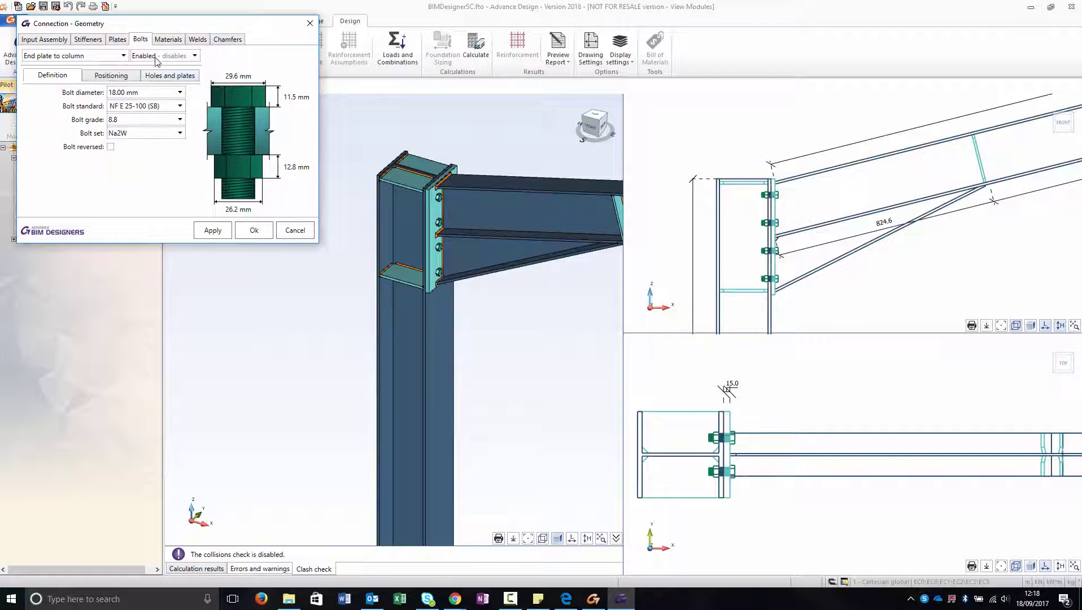
left_click(122, 77)
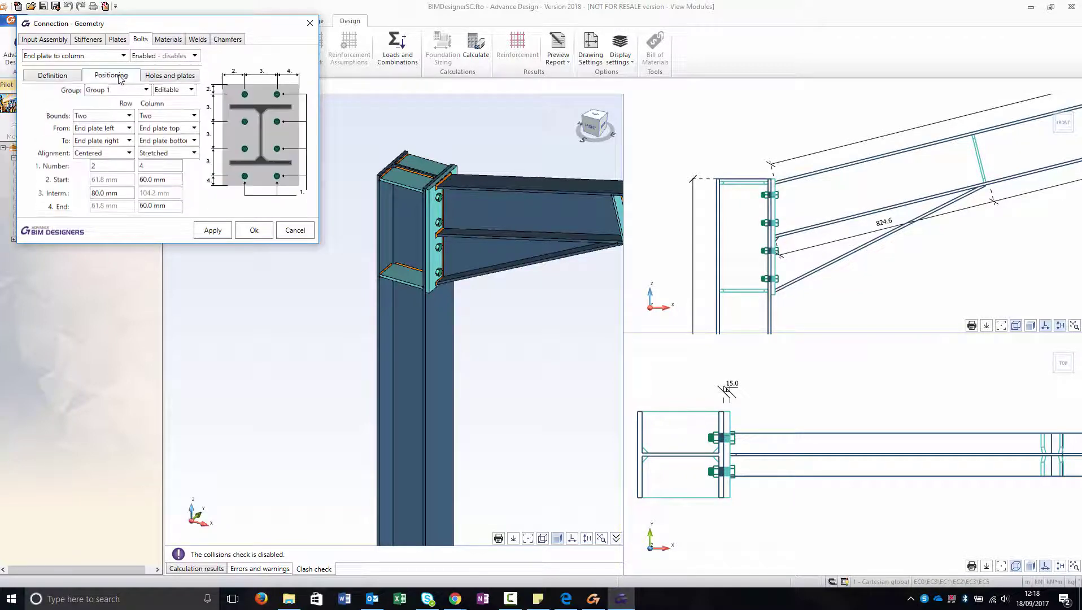
left_click(171, 78)
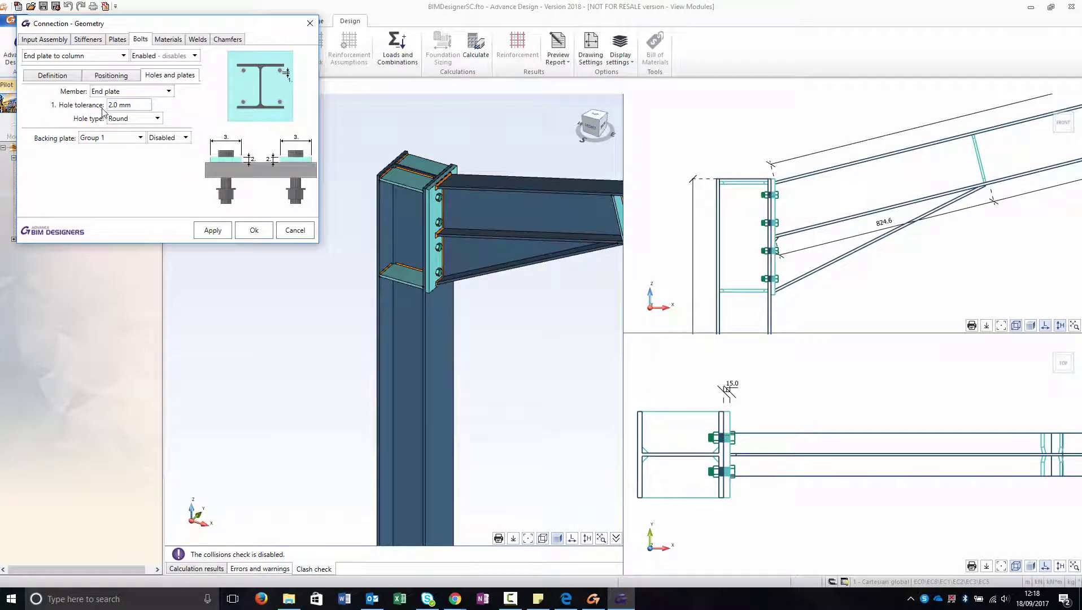
left_click(177, 41)
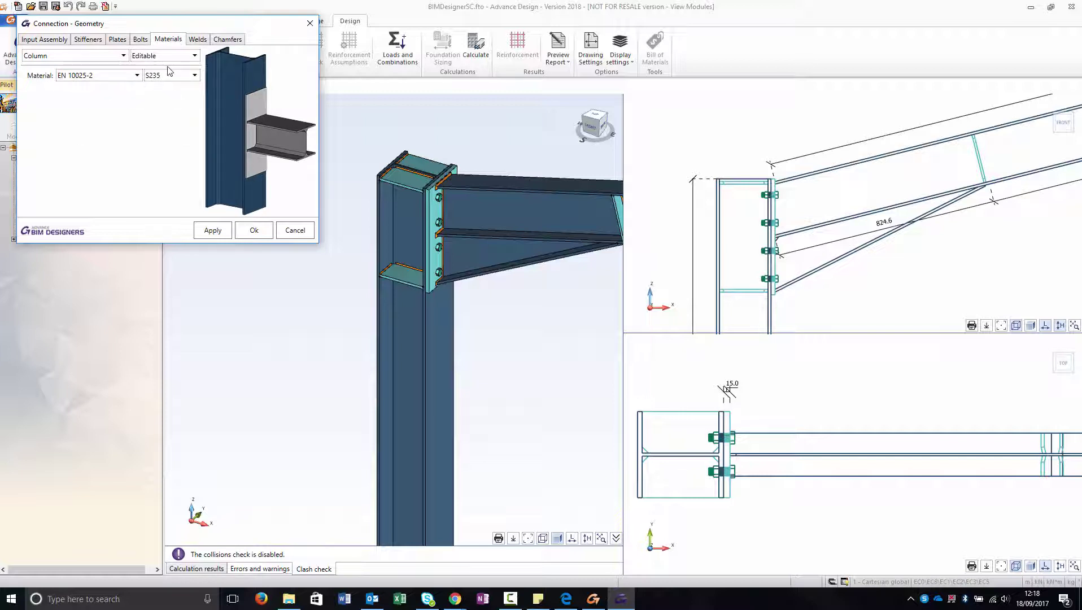
left_click(198, 40)
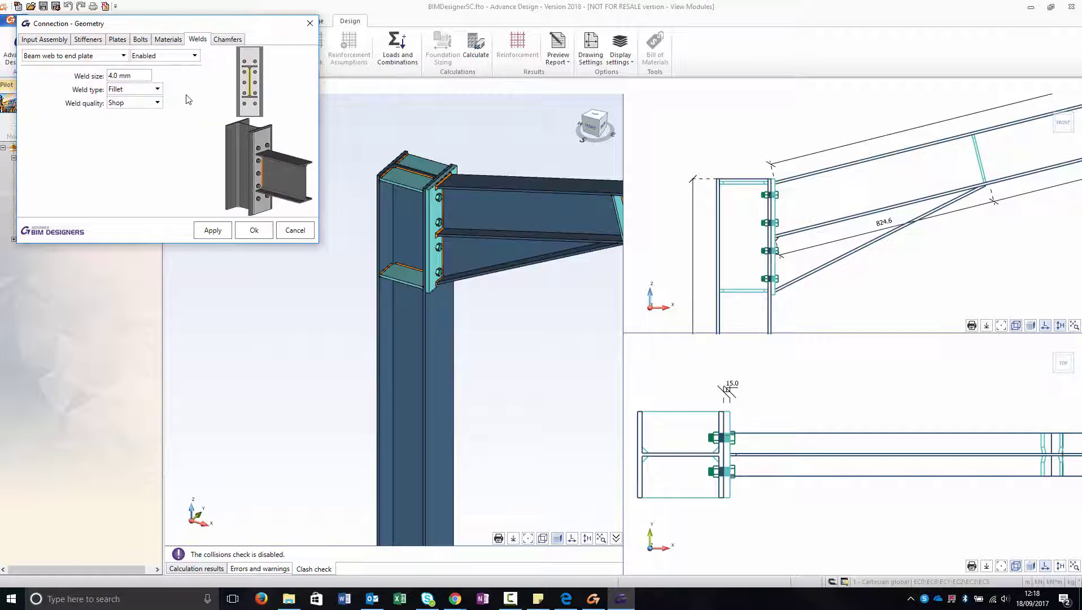
left_click(233, 40)
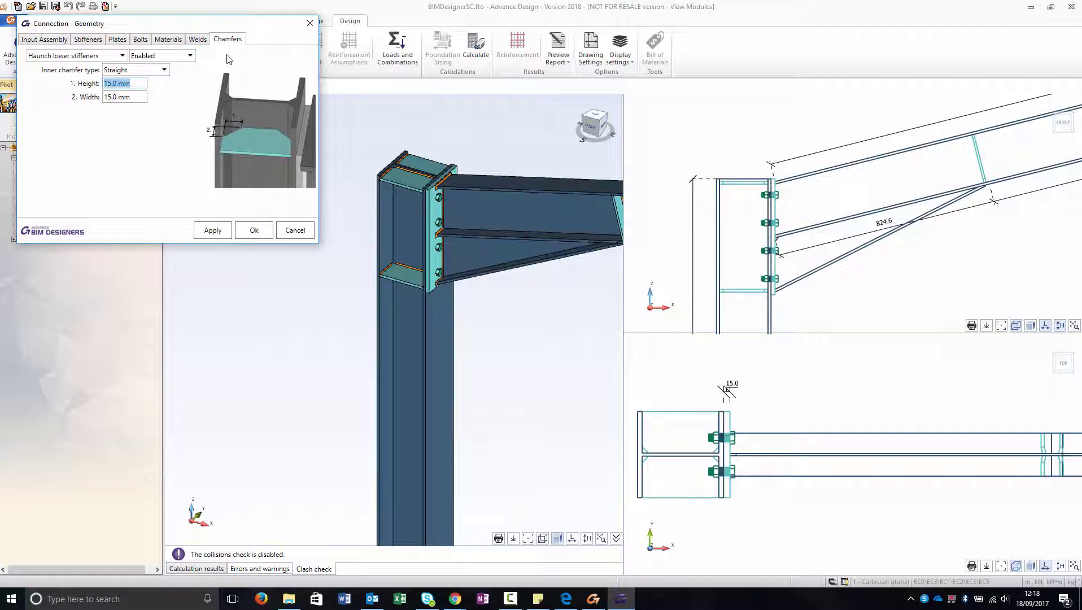
left_click(310, 23)
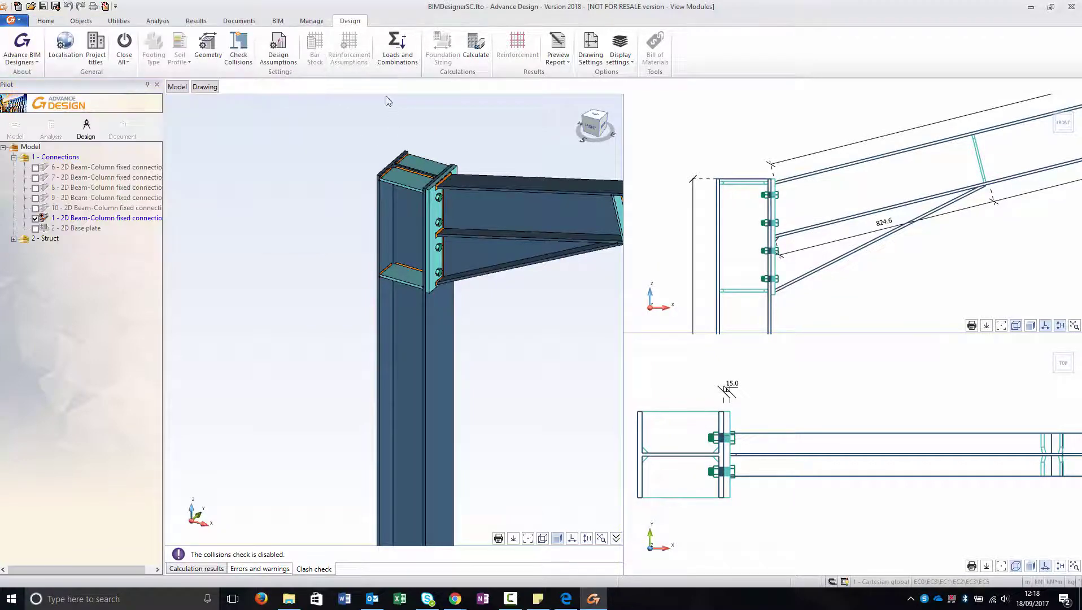
Step: Review connection 1's load combinations and beam loads, then calculate to list its verification work ratios
left_click(400, 52)
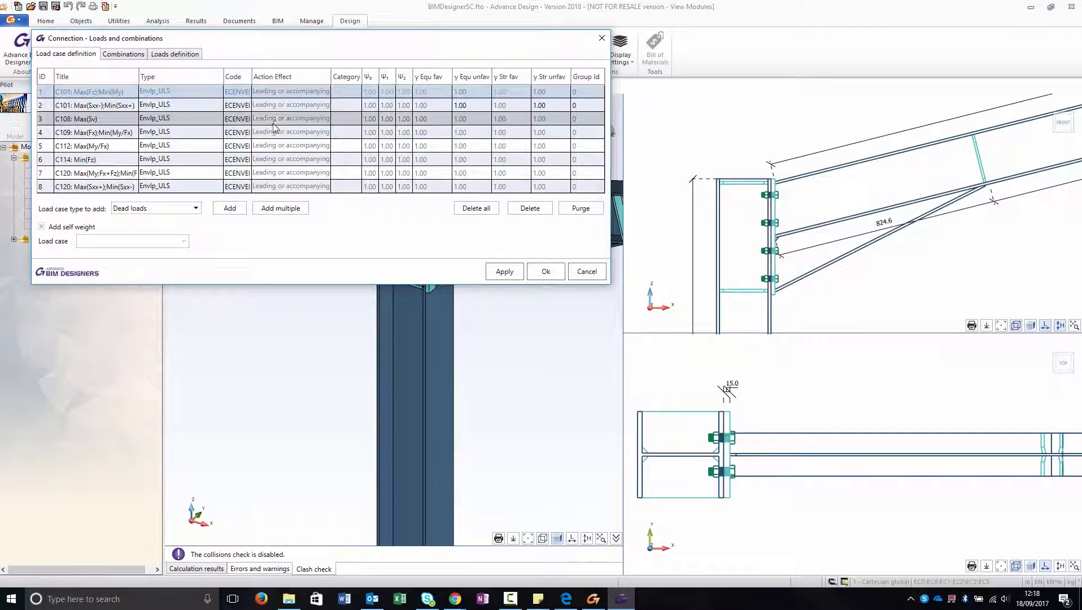
left_click(135, 55)
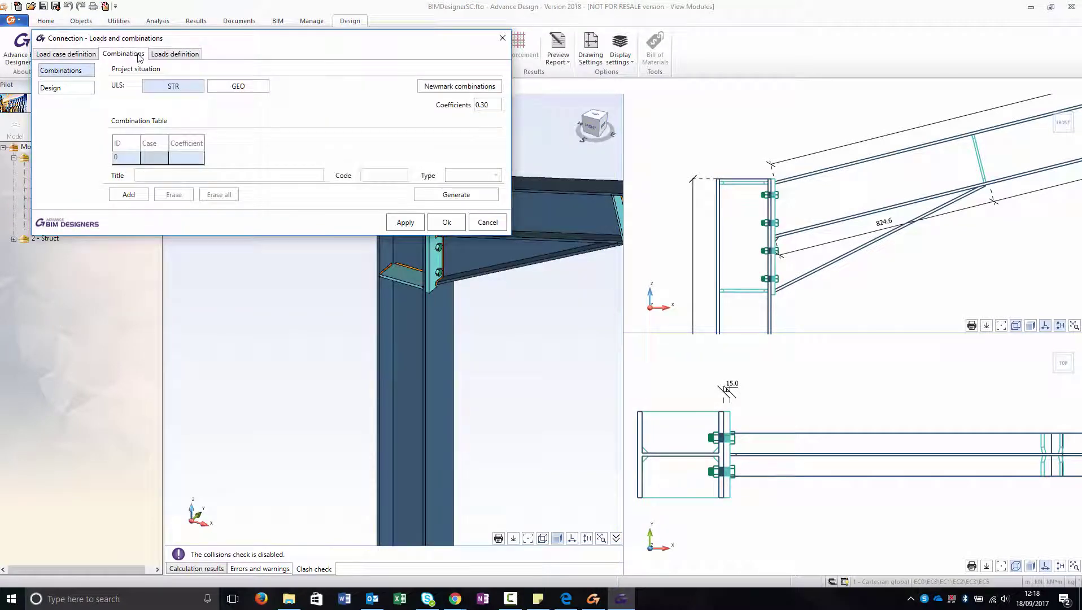
left_click(182, 55)
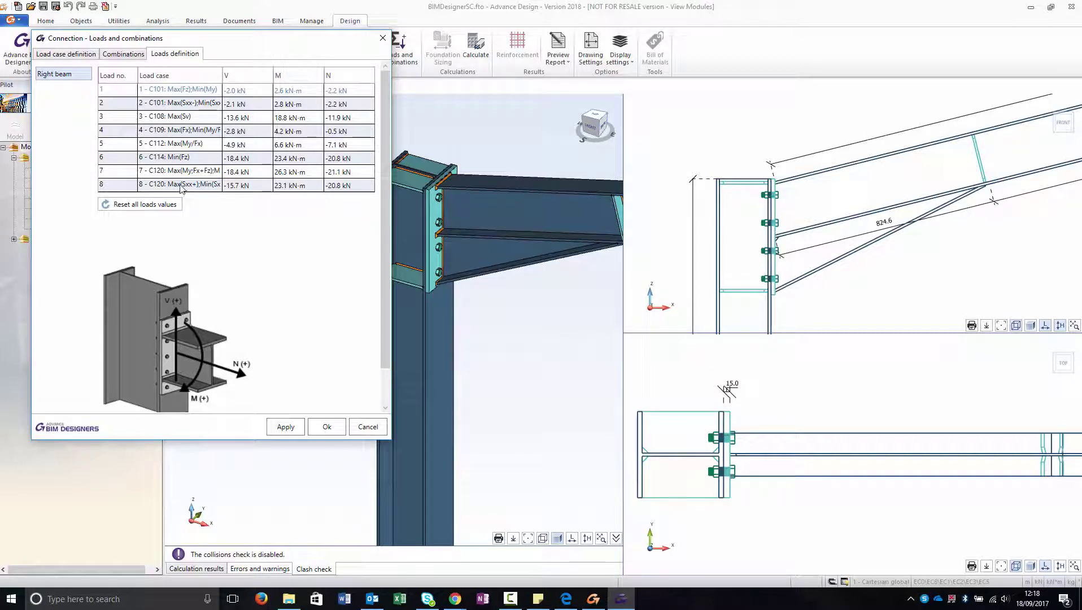
left_click(327, 431)
left_click(470, 57)
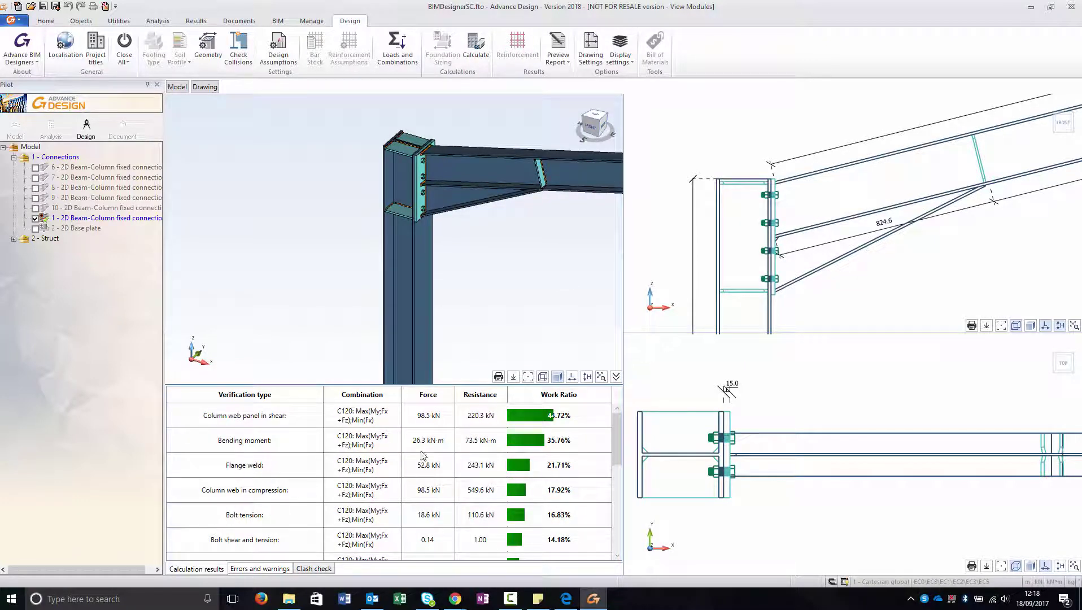
Step: Check the connection for errors and warnings, then close all modules and update the model
left_click(246, 572)
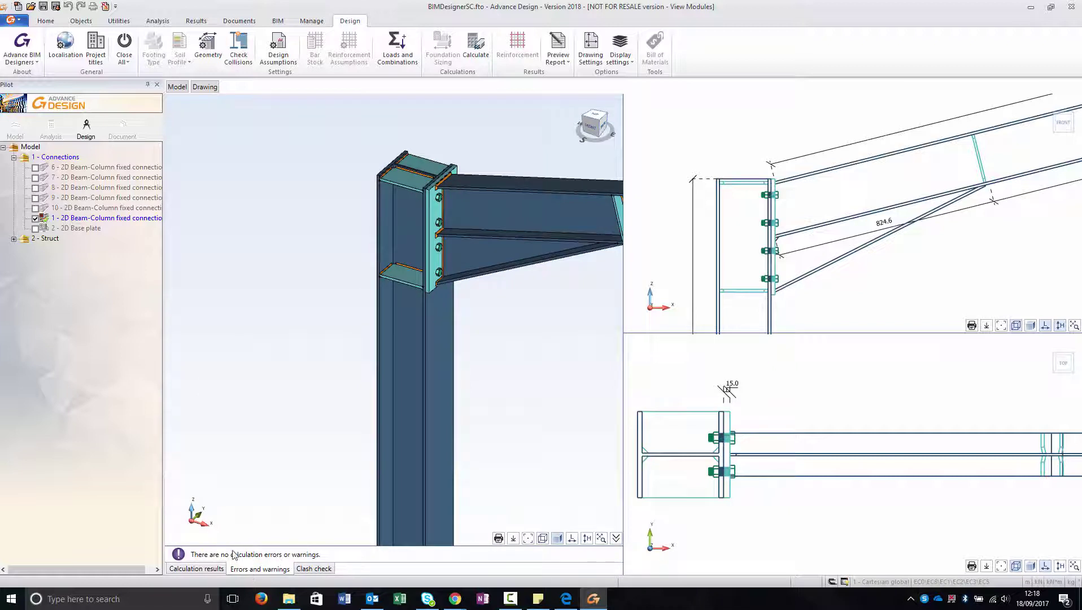
left_click(207, 570)
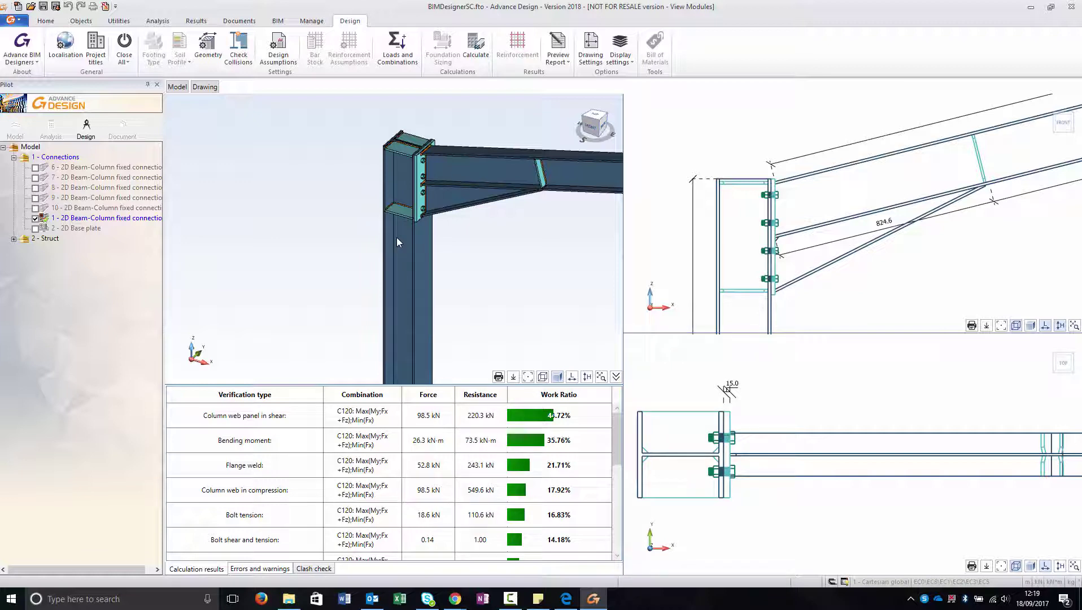
left_click(131, 60)
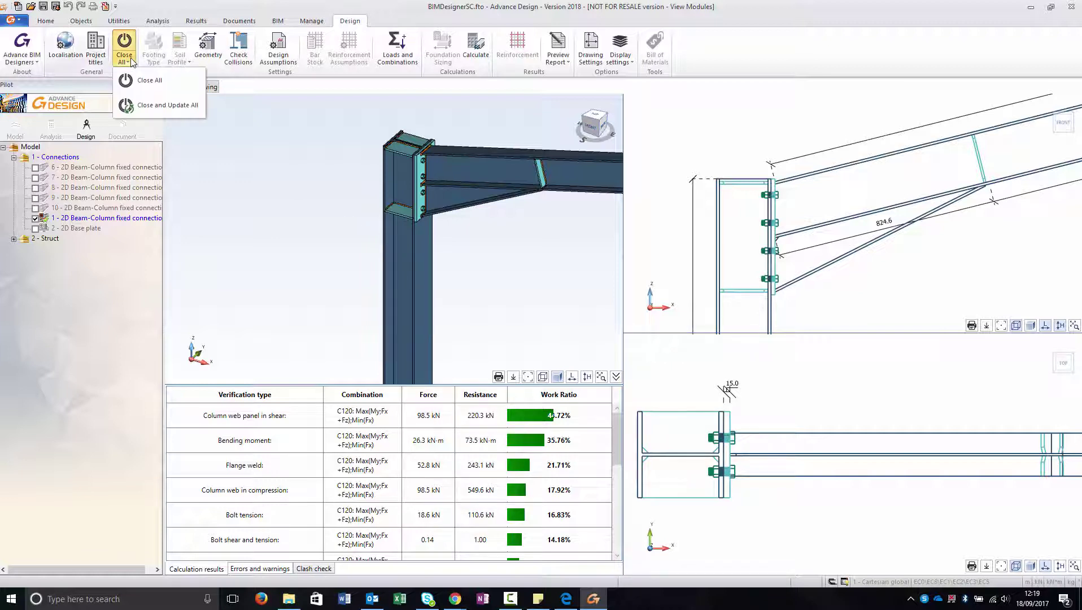
left_click(157, 106)
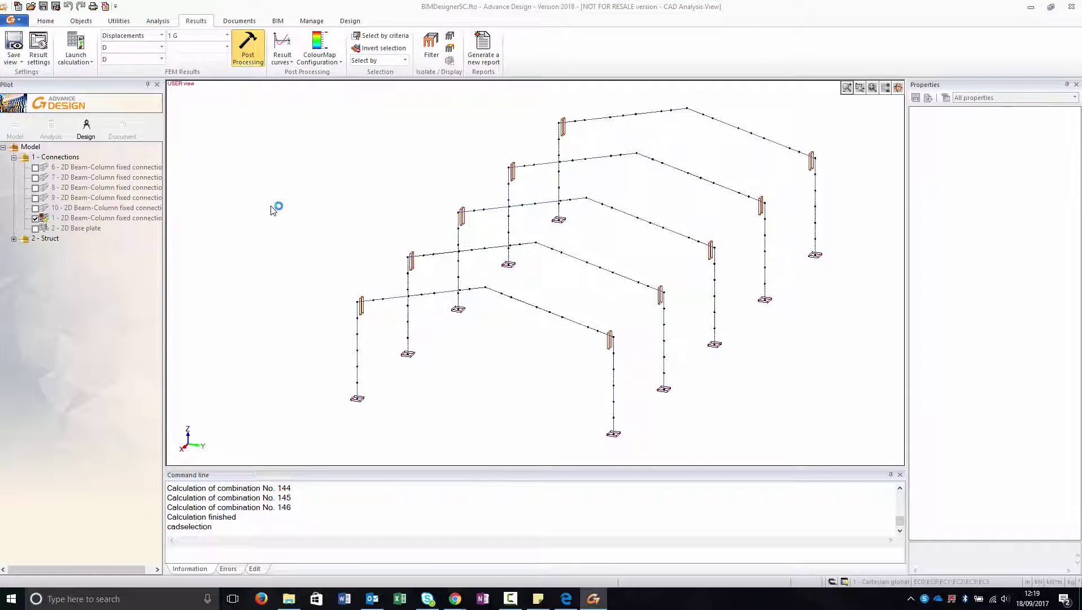
Step: Switch the Pilot between the analysis combinations list and the design connections tree
left_click(51, 128)
left_click(86, 126)
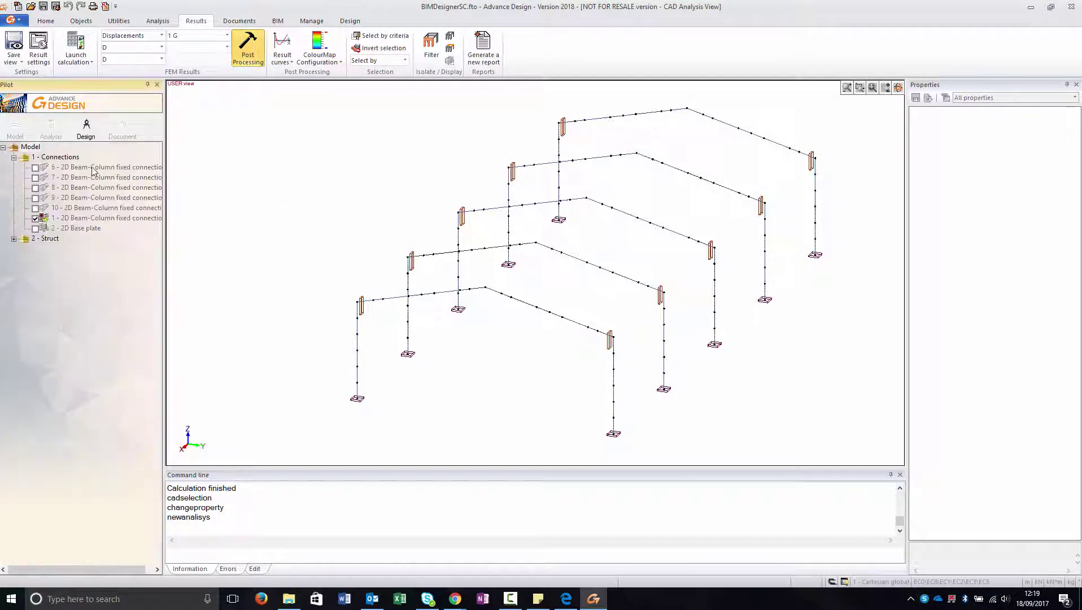
left_click(61, 121)
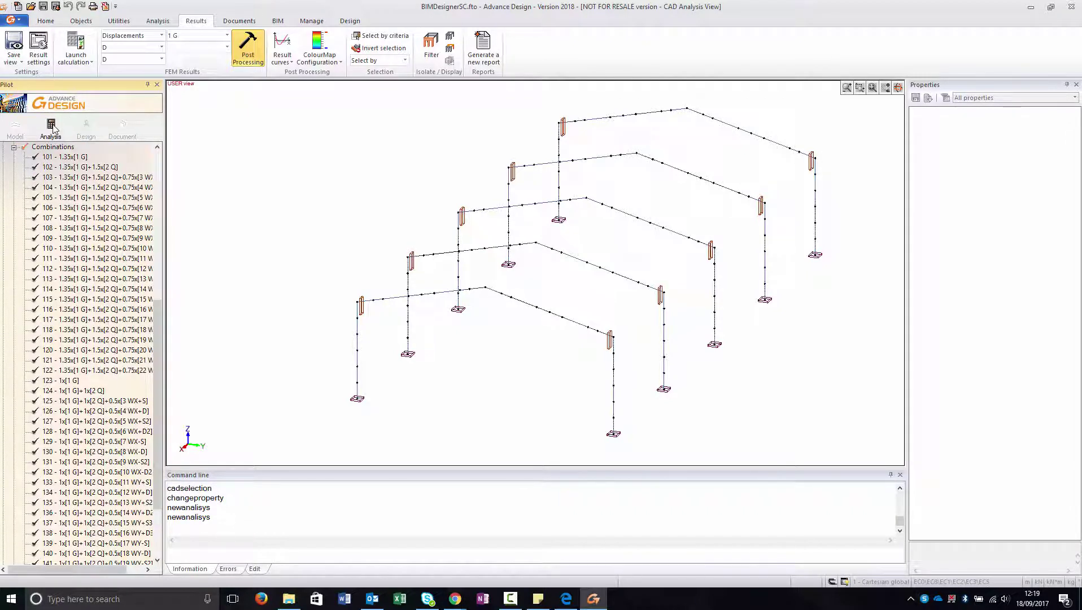
left_click(82, 129)
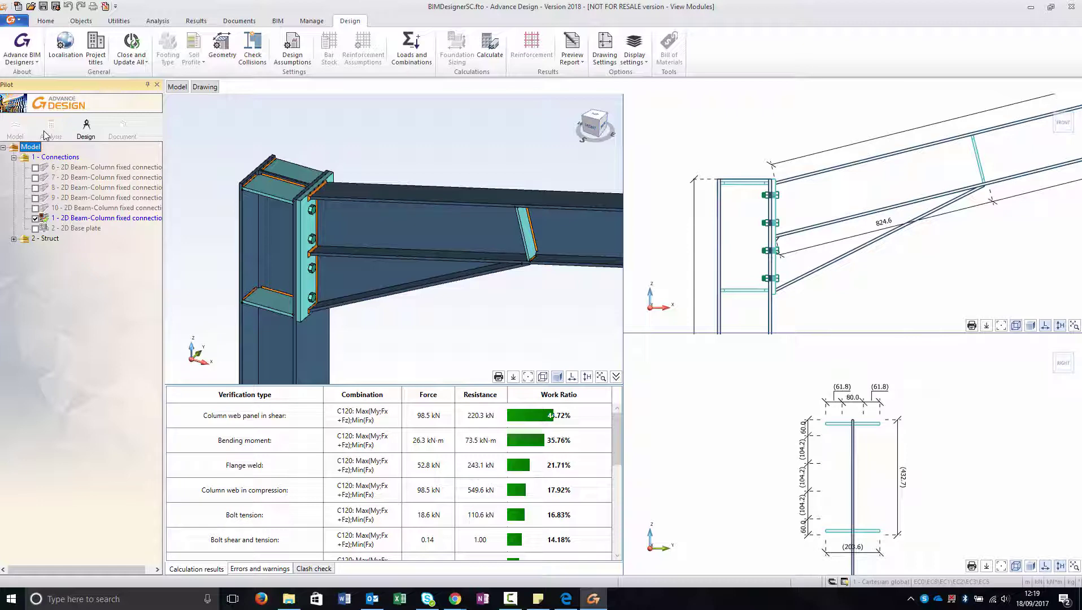
Step: Load '2 - 2D Base plate', orbit to a front view of the column base, and show its per-case column loads
left_click(83, 229)
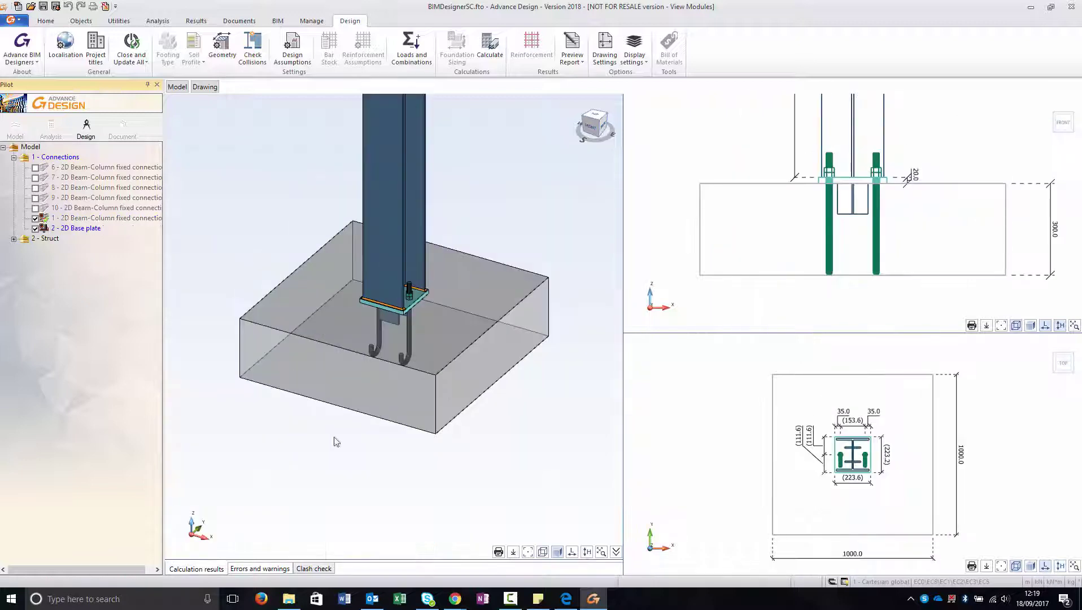
scroll(399, 429, "down", 3)
scroll(410, 357, "up", 3)
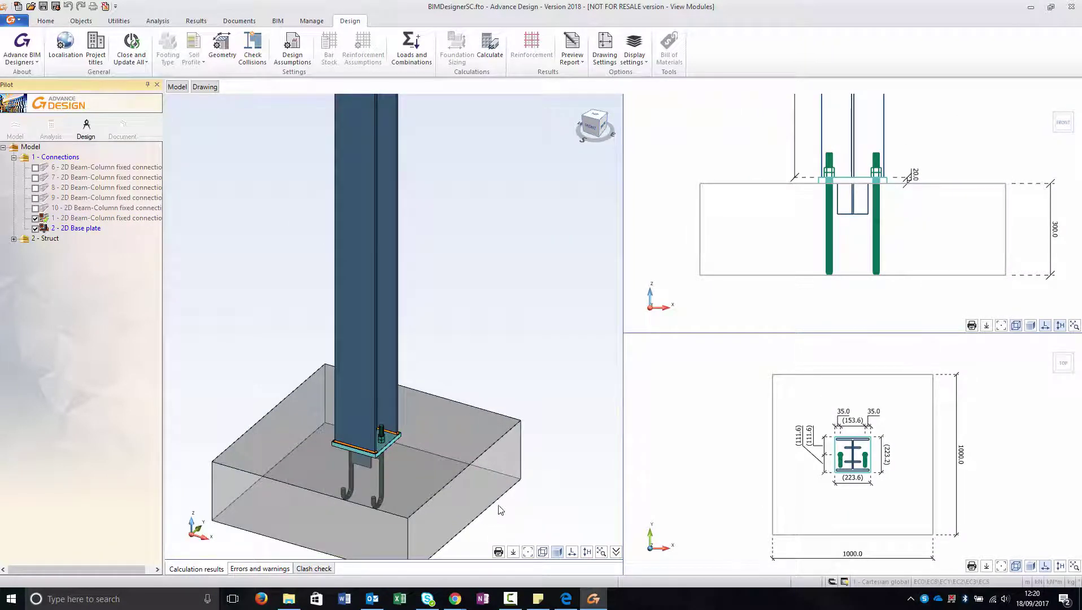
middle_click_drag(542, 492, 496, 512)
scroll(466, 407, "up", 3)
scroll(467, 407, "down", 2)
scroll(461, 462, "down", 3)
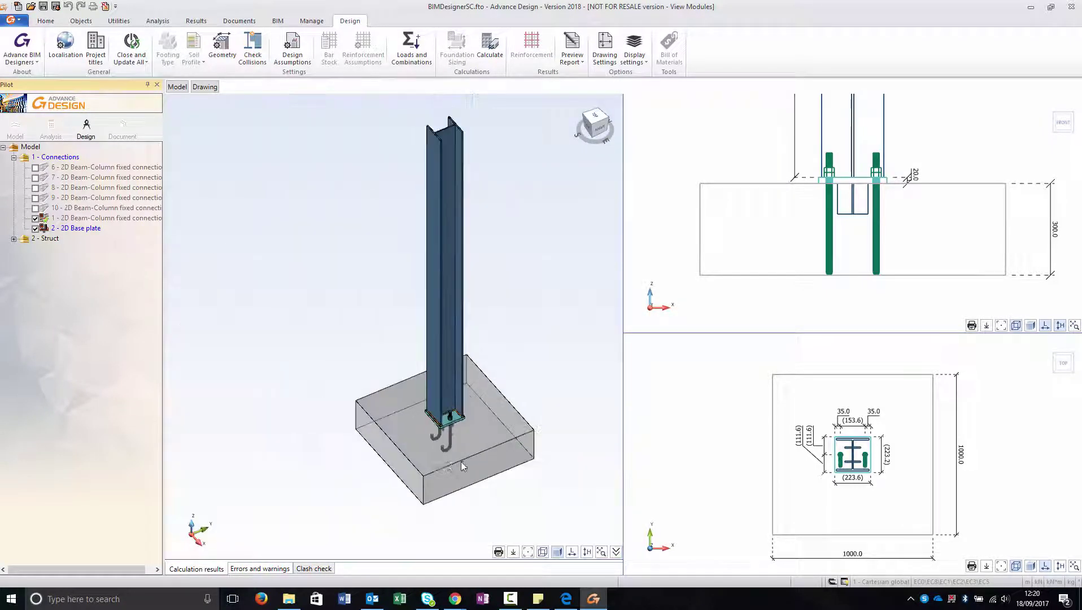
middle_click_drag(461, 461, 621, 473)
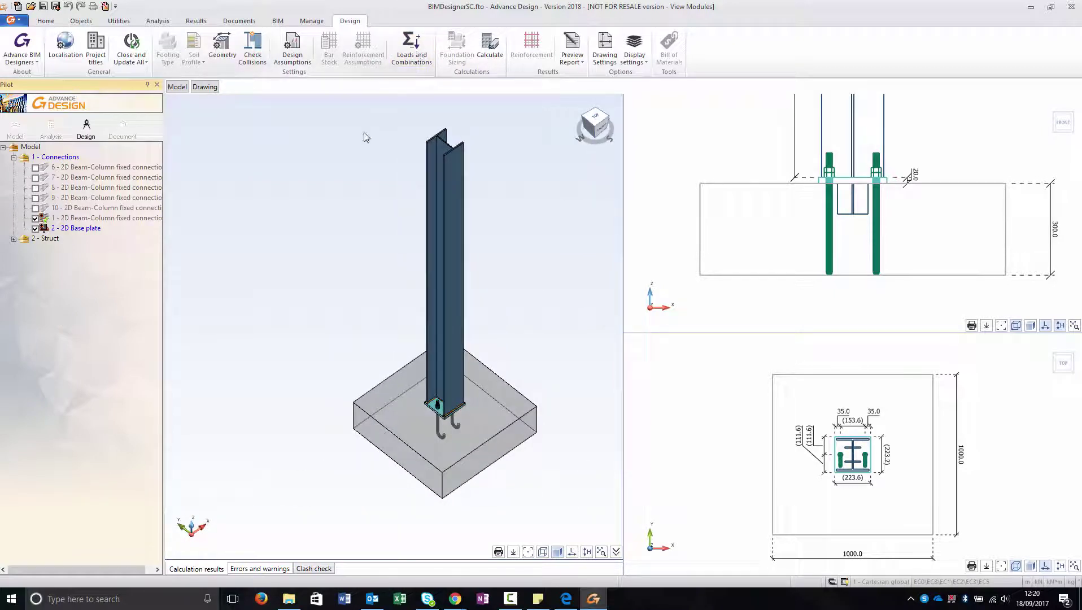
left_click(286, 144)
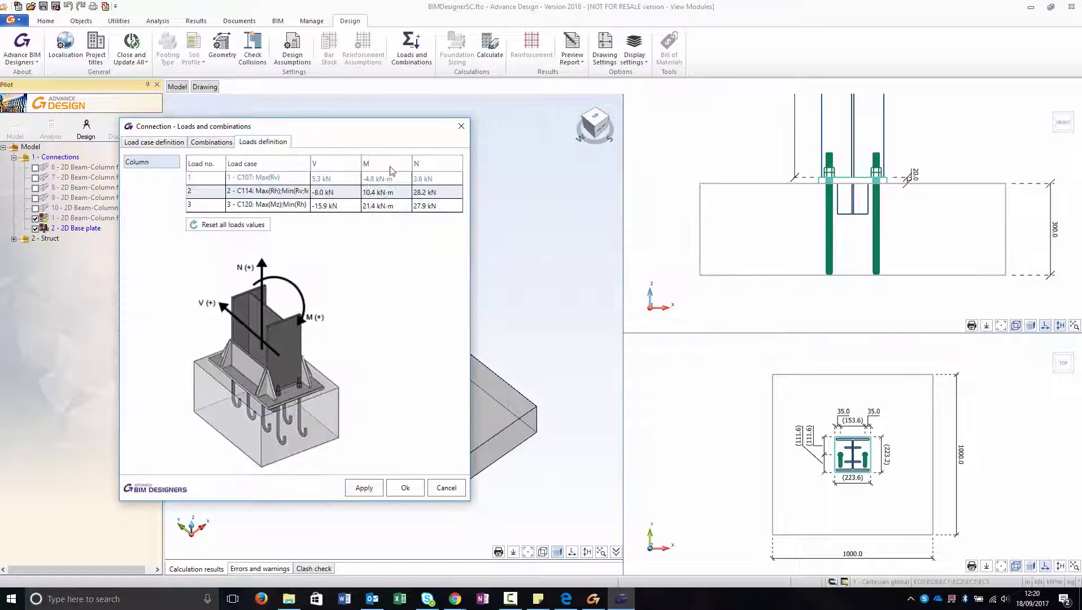